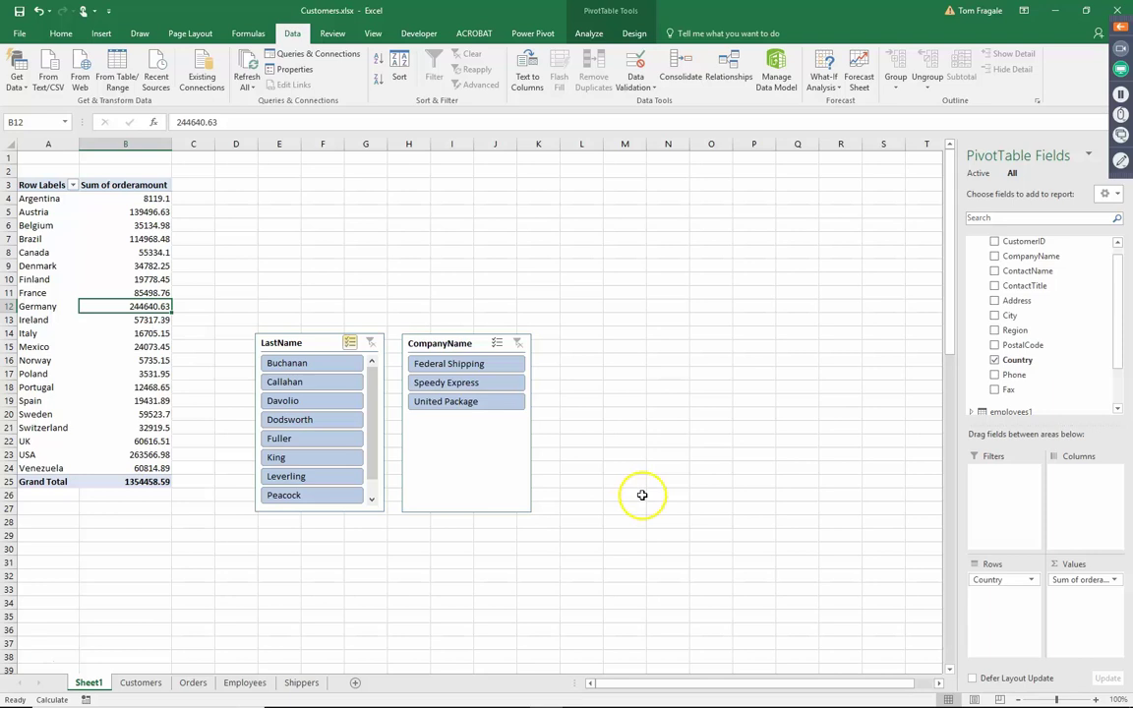
Move the CompanyName and LastName slicers side by side to the top of the sheet, around columns N to S
drag(455, 349, 832, 168)
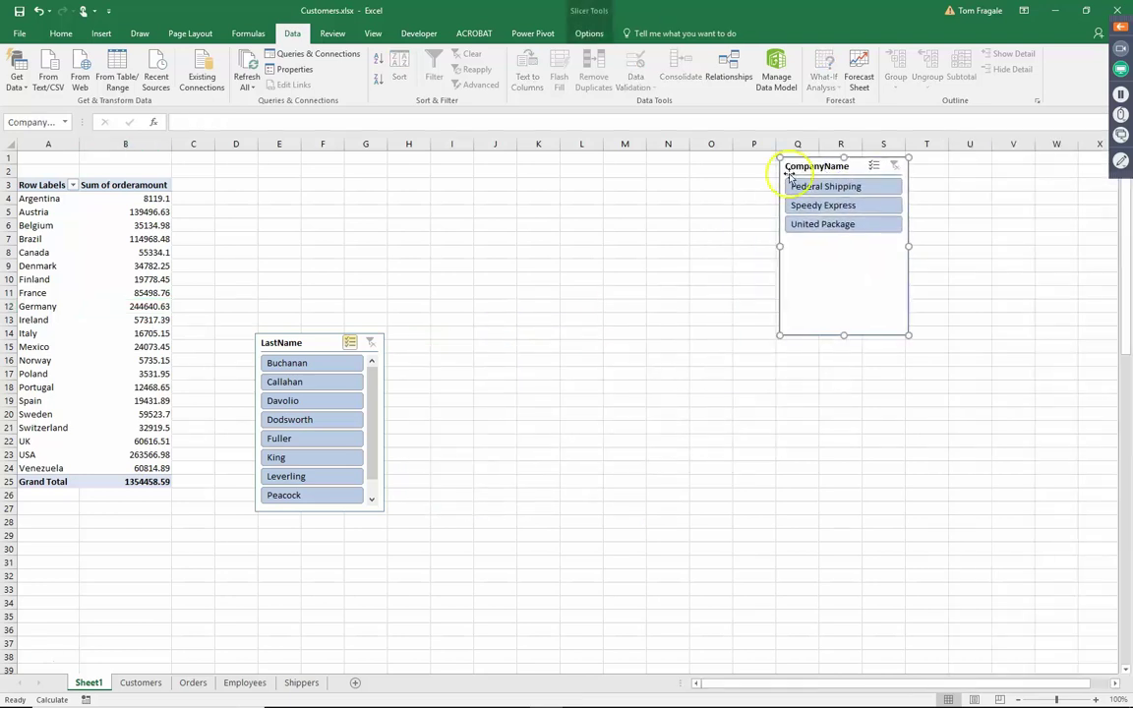
drag(291, 344, 682, 167)
drag(800, 167, 798, 164)
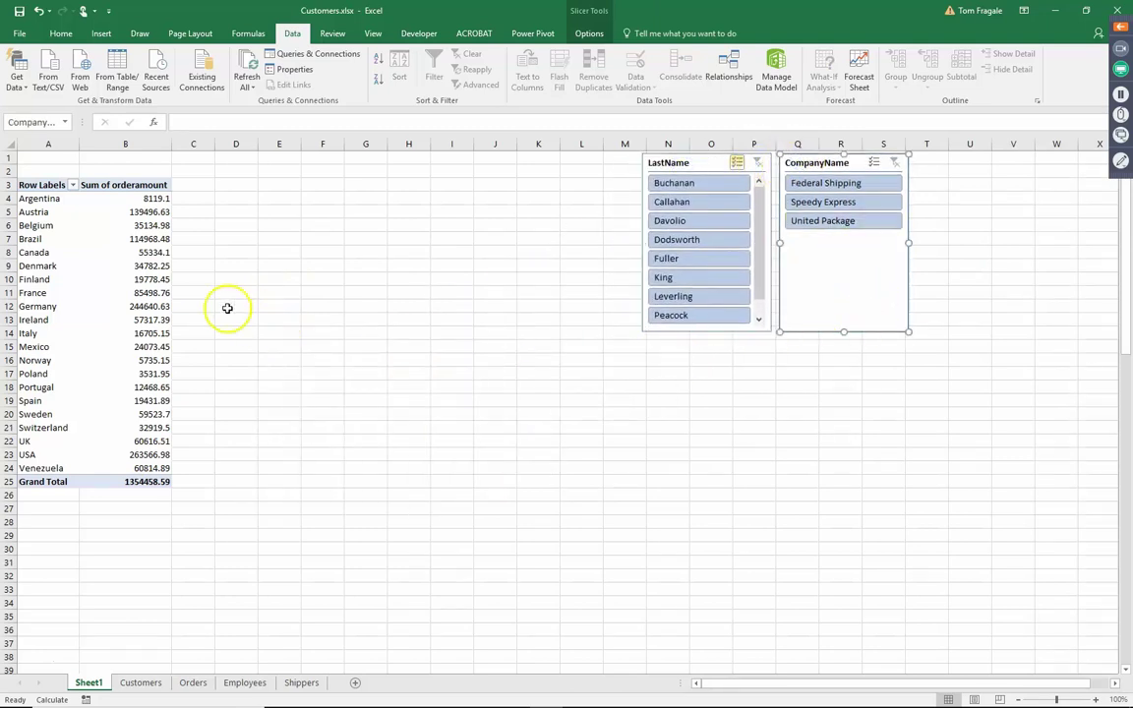
Insert a Clustered Column PivotChart based on the PivotTable of order amounts by country
click(165, 293)
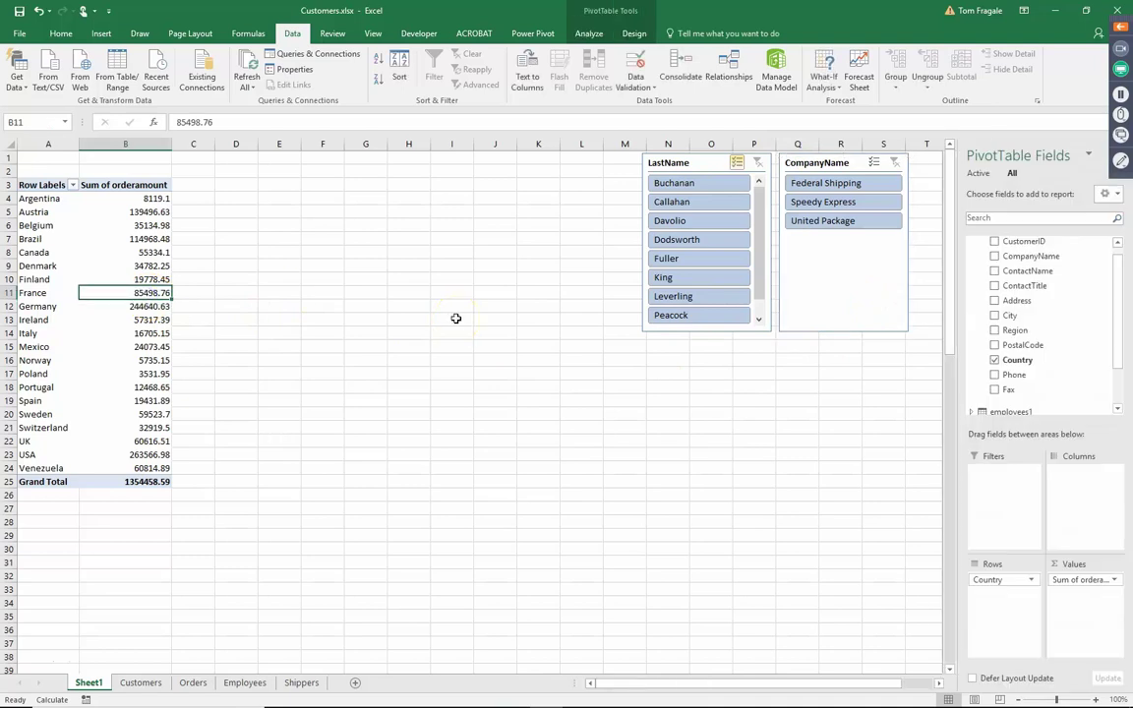
click(128, 268)
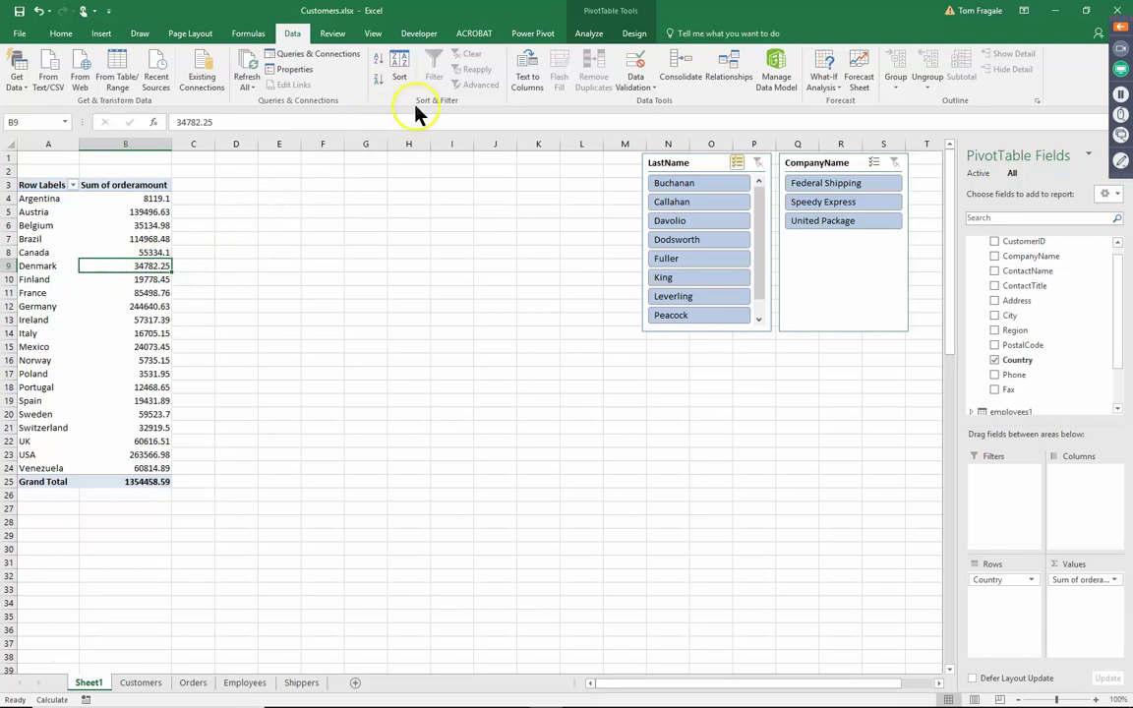
click(590, 35)
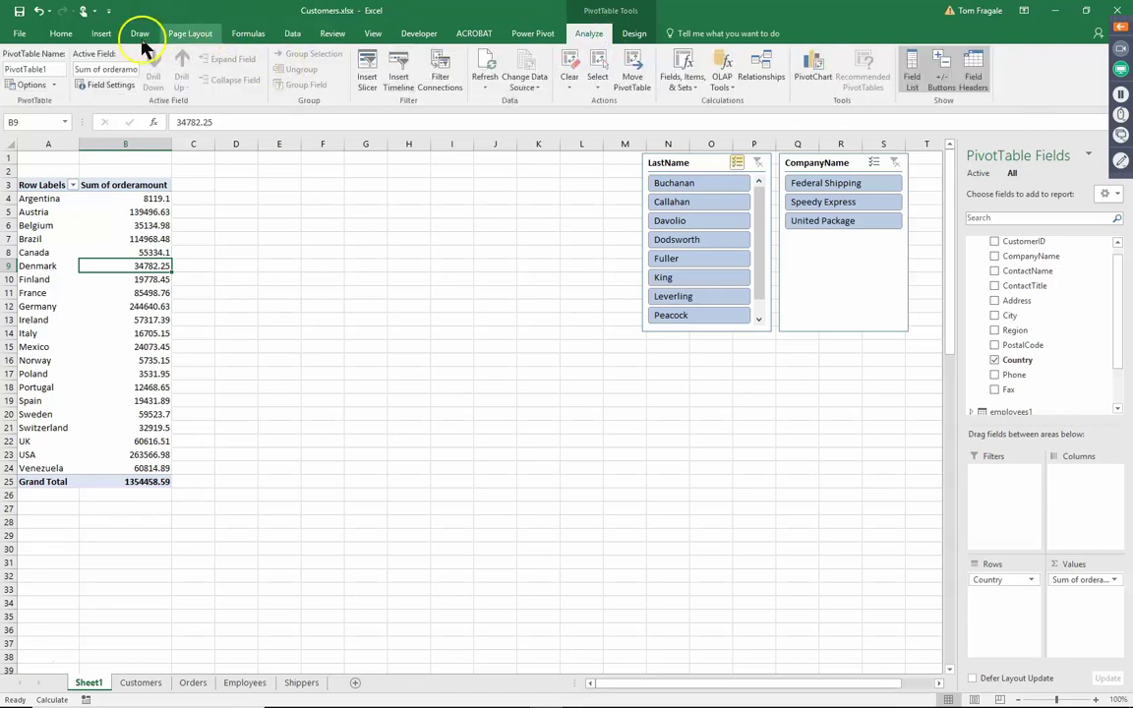
click(101, 37)
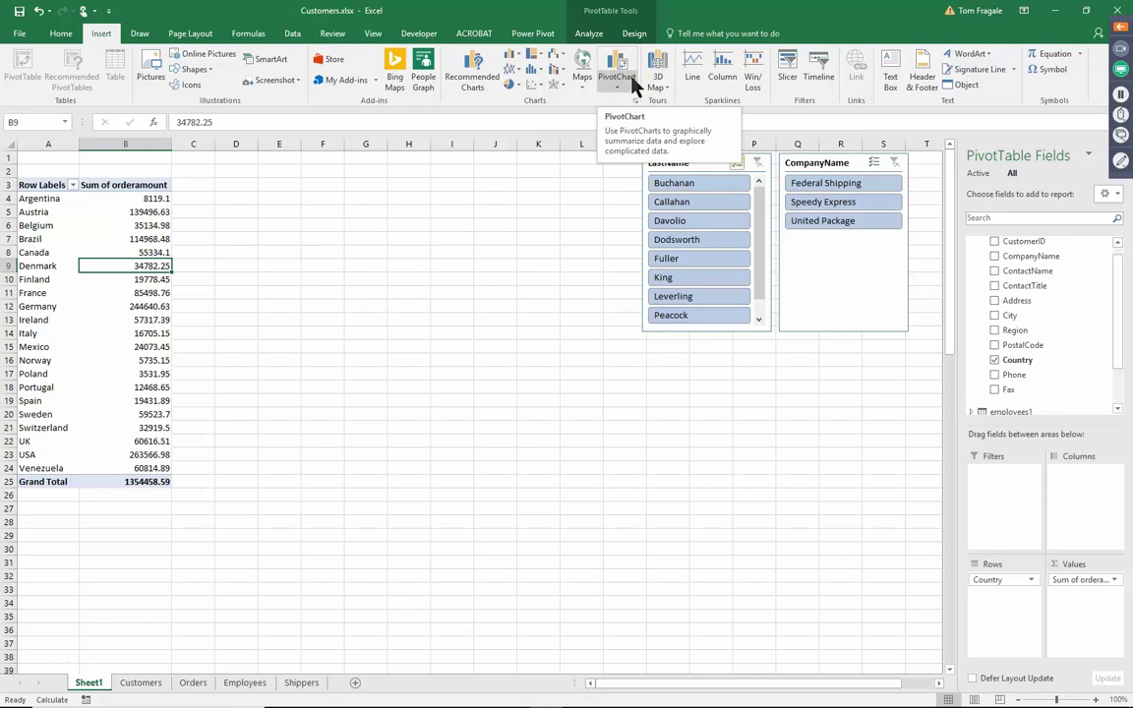
click(590, 36)
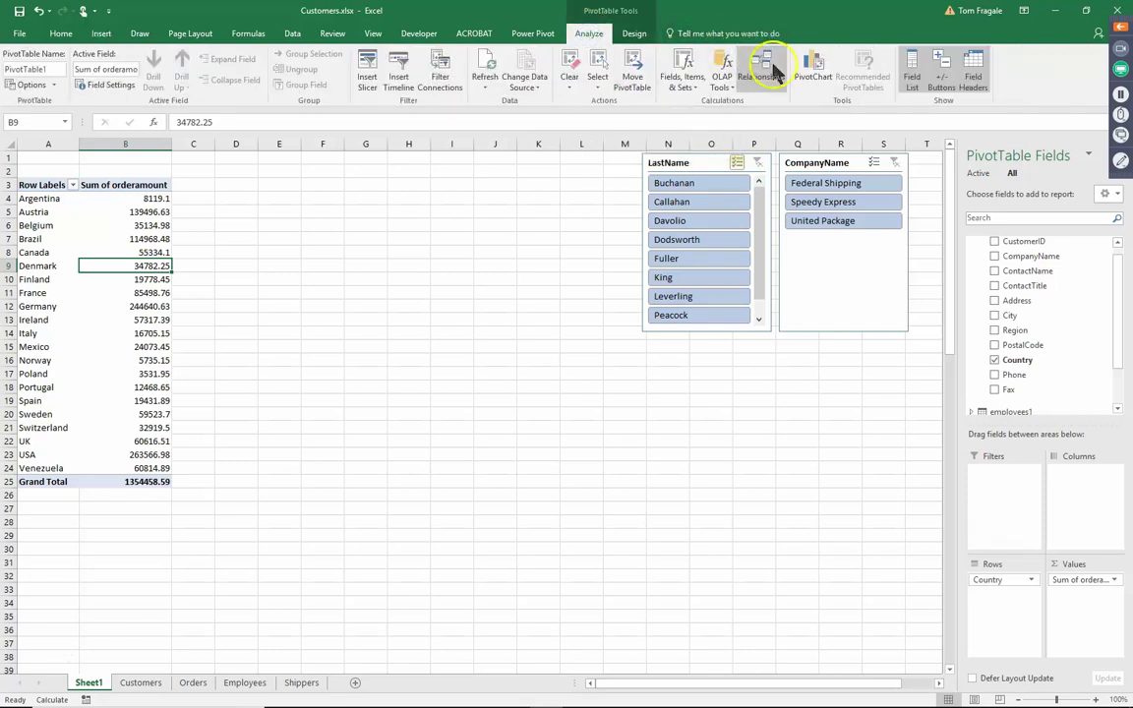
click(820, 79)
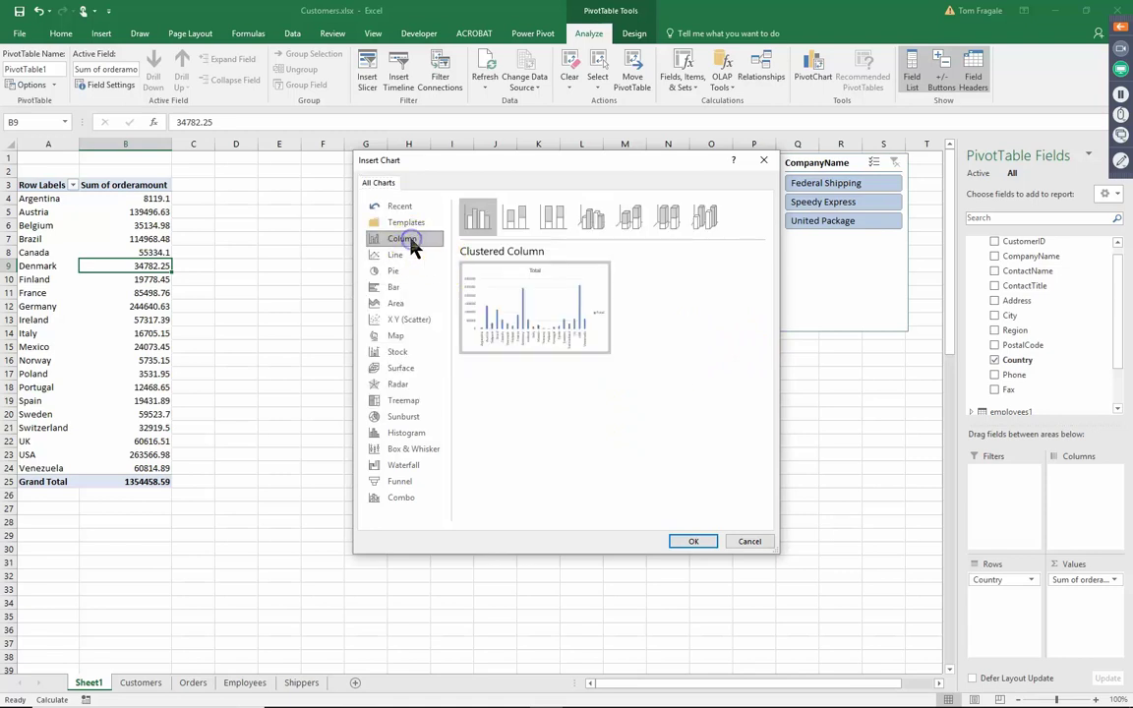
mouse_move(501, 295)
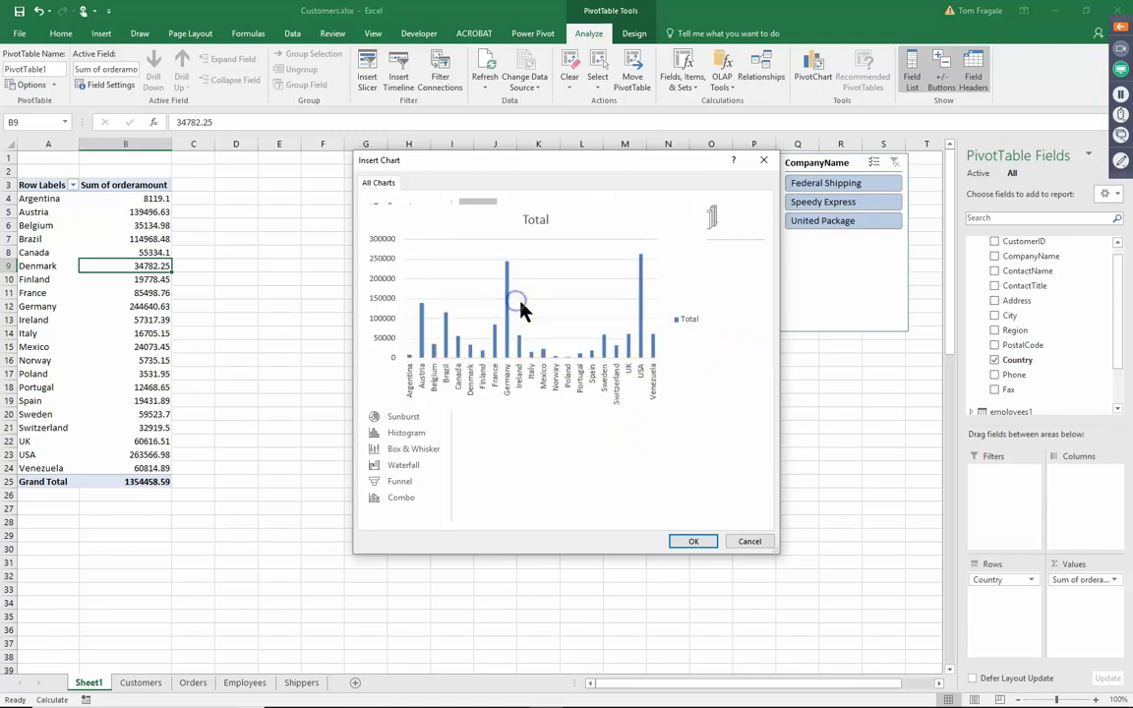
click(691, 541)
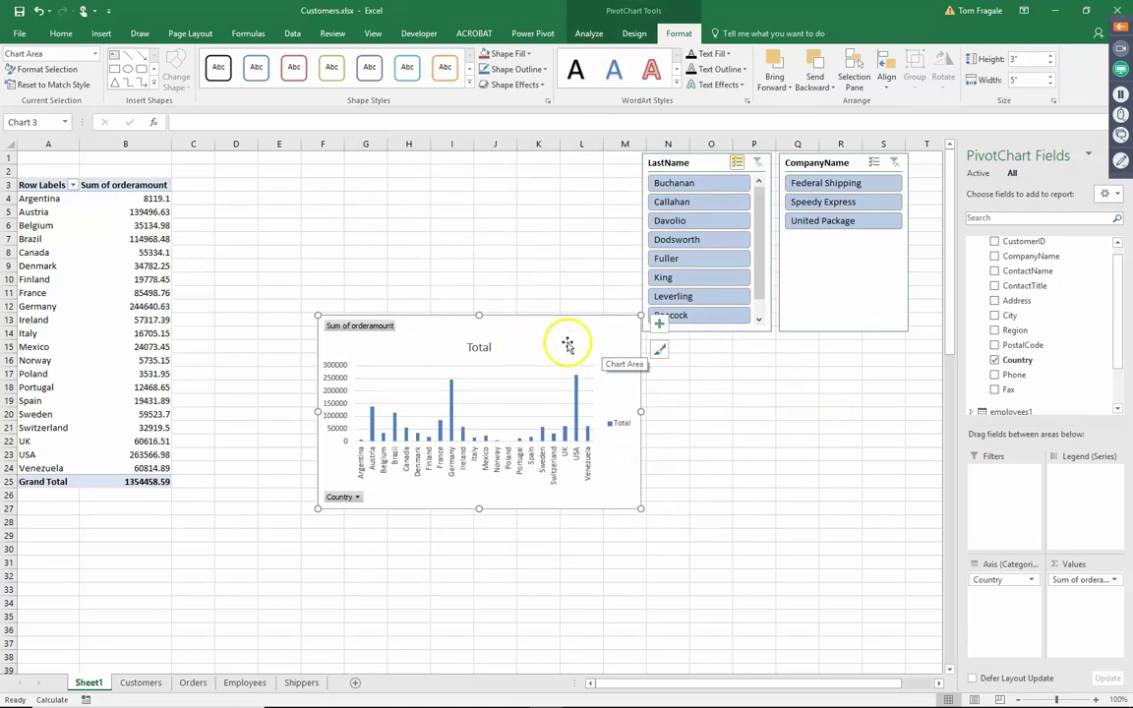
Place the PivotChart beside the PivotTable, enlarge it to about 4.55 by 7.07 inches, and align both slicers with its upper edge
mouse_move(593, 335)
mouse_down()
mouse_move(505, 199)
mouse_move(466, 198)
mouse_up()
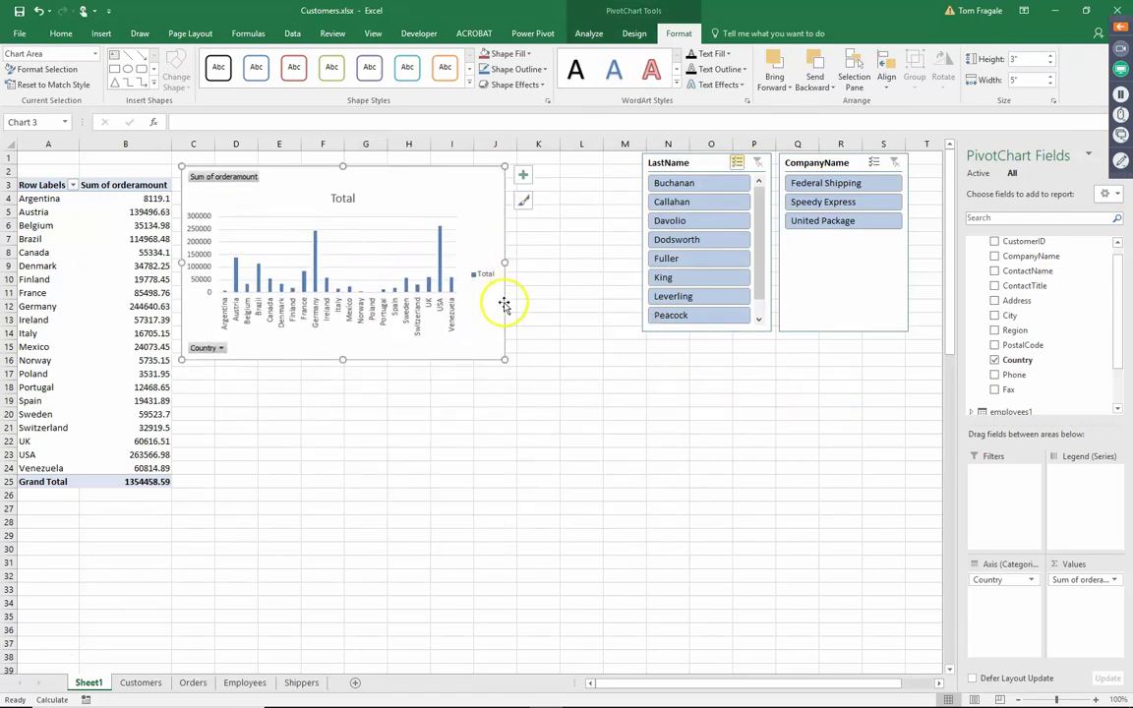
drag(503, 358, 637, 457)
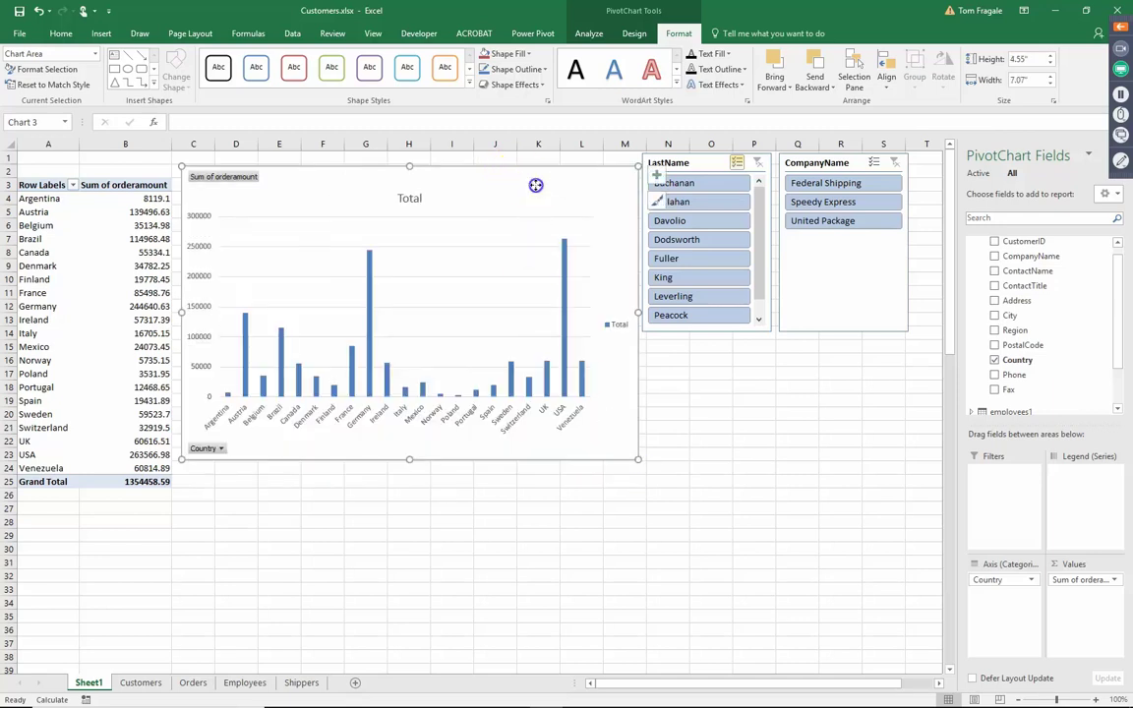
mouse_move(531, 185)
mouse_down()
mouse_move(531, 169)
mouse_move(535, 199)
mouse_up()
mouse_move(722, 162)
mouse_down()
mouse_move(727, 207)
mouse_move(726, 187)
mouse_up()
drag(821, 162, 821, 186)
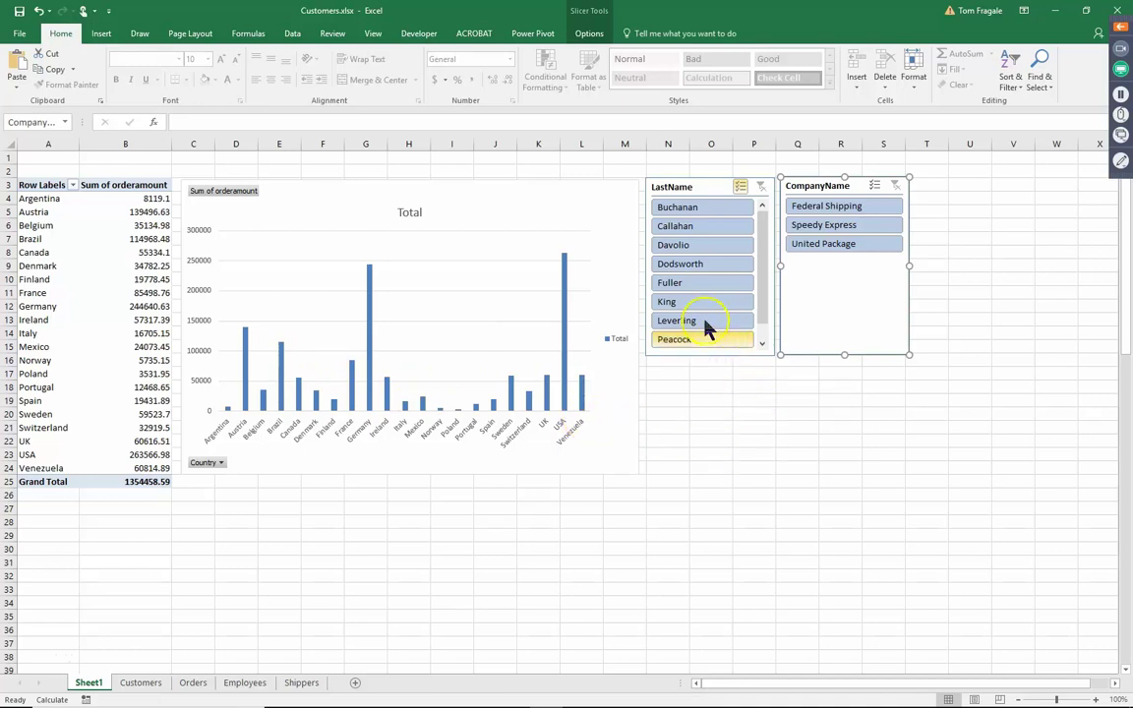
Add data labels to the PivotChart columns using the Outside End position
click(600, 210)
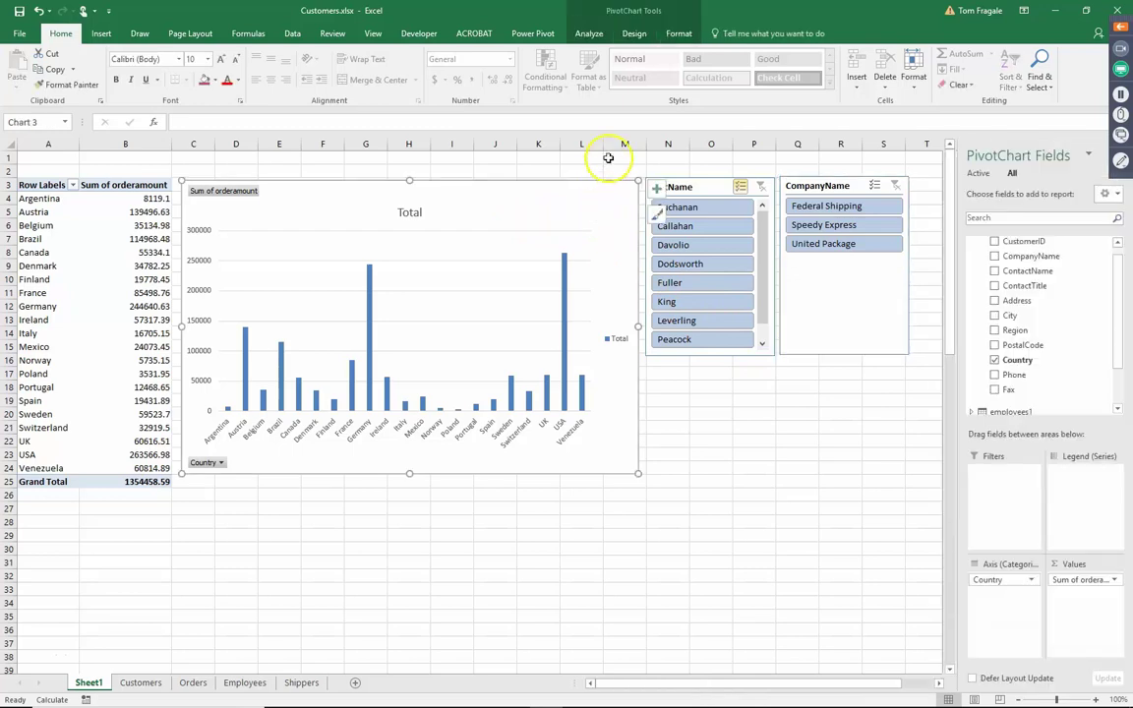
click(634, 35)
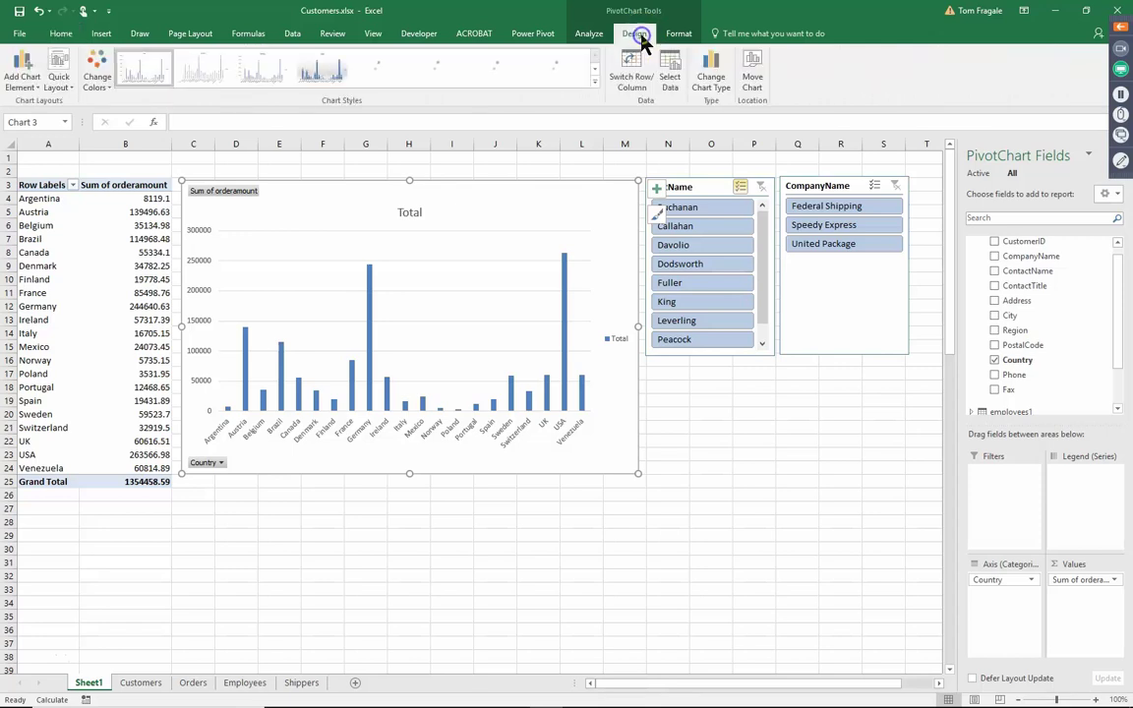
click(16, 93)
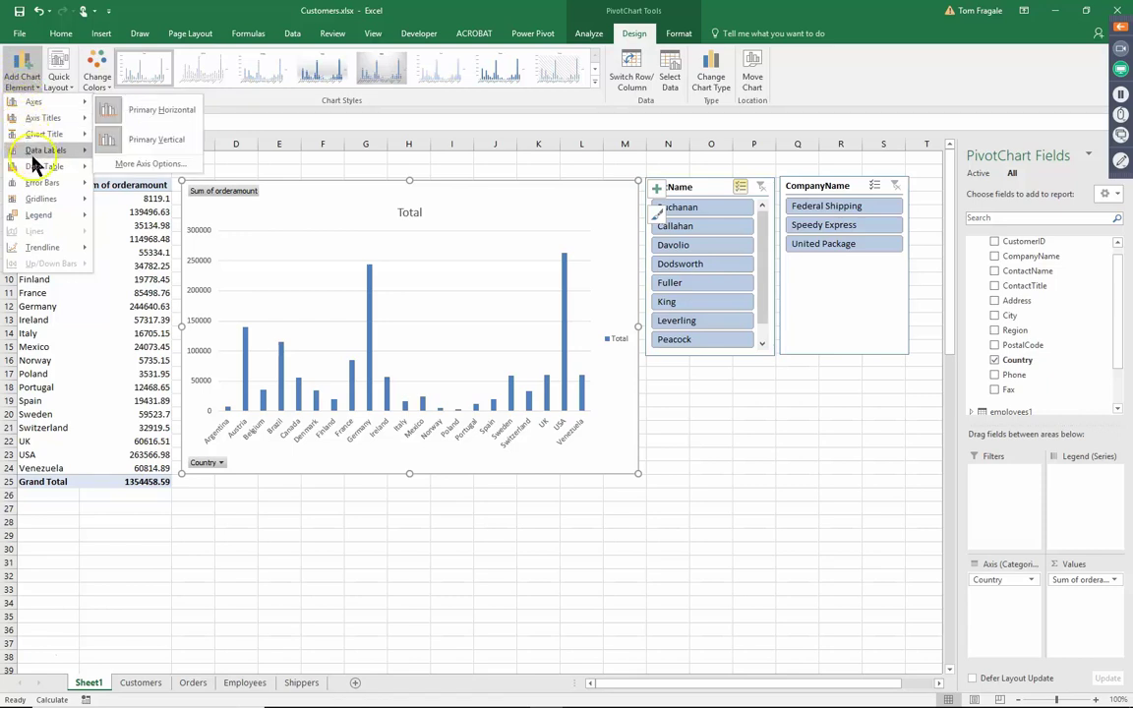
mouse_move(32, 161)
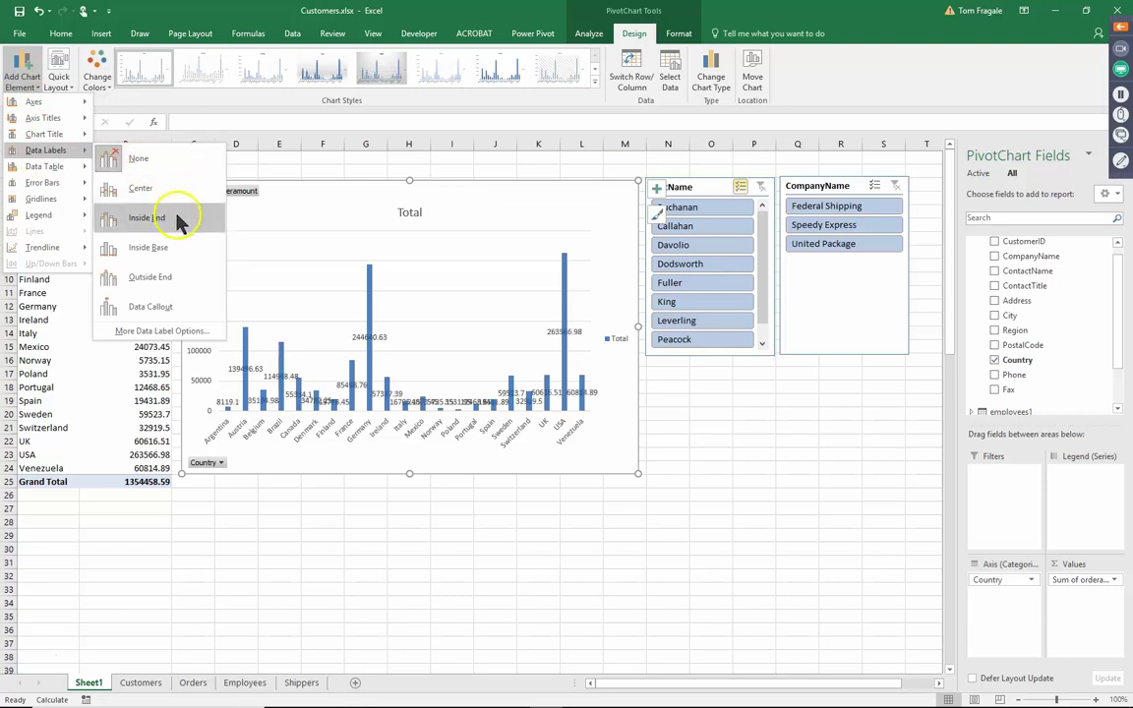
click(178, 279)
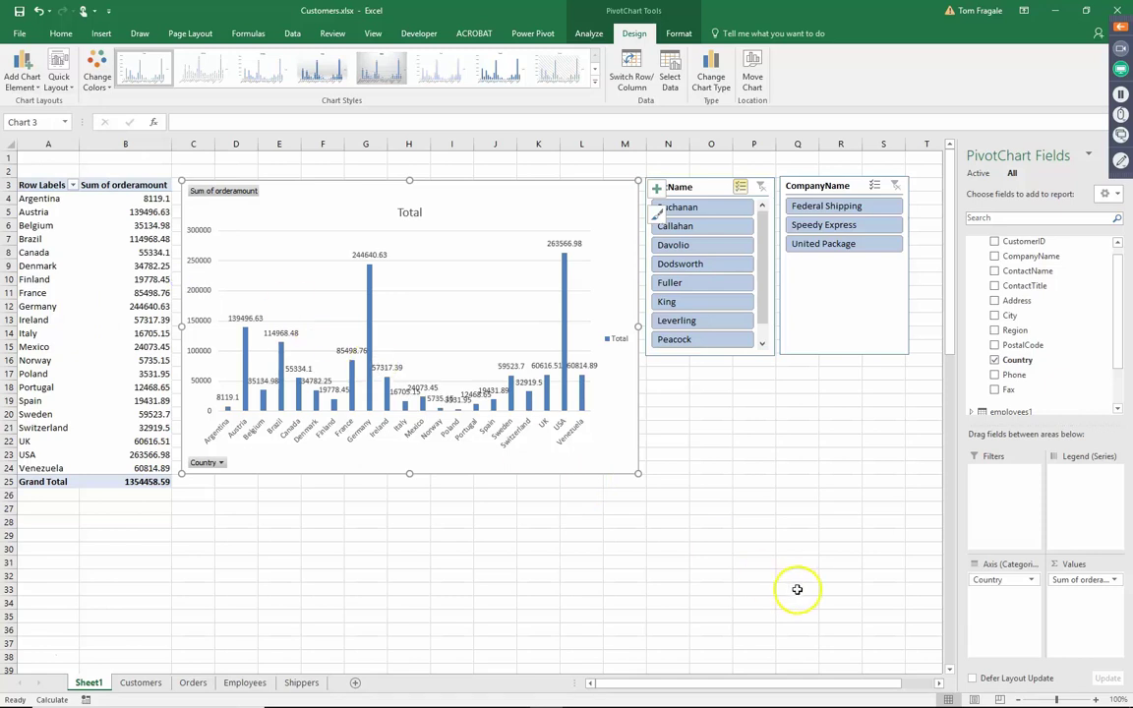
Shift both slicers away from the chart and enlarge the PivotChart to about 4.92 by 7.37 inches
mouse_move(835, 186)
mouse_down()
mouse_move(872, 180)
mouse_move(856, 182)
mouse_up()
mouse_move(693, 189)
mouse_down()
mouse_move(724, 183)
mouse_move(714, 183)
mouse_up()
click(636, 468)
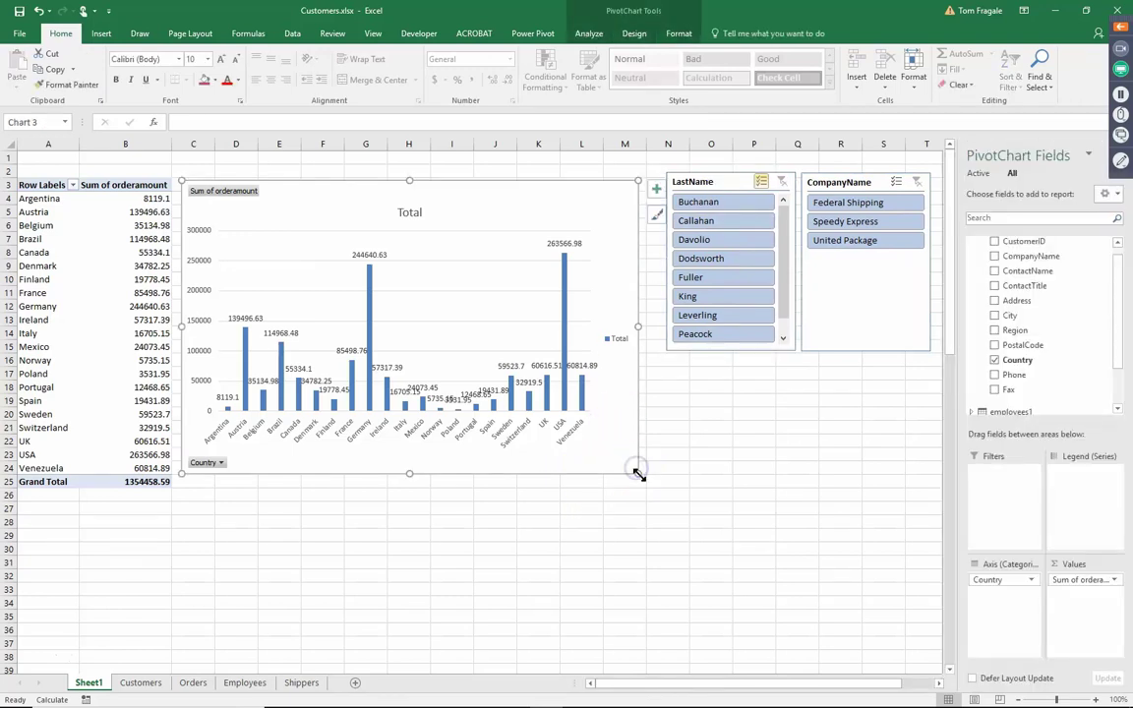
drag(639, 470, 658, 499)
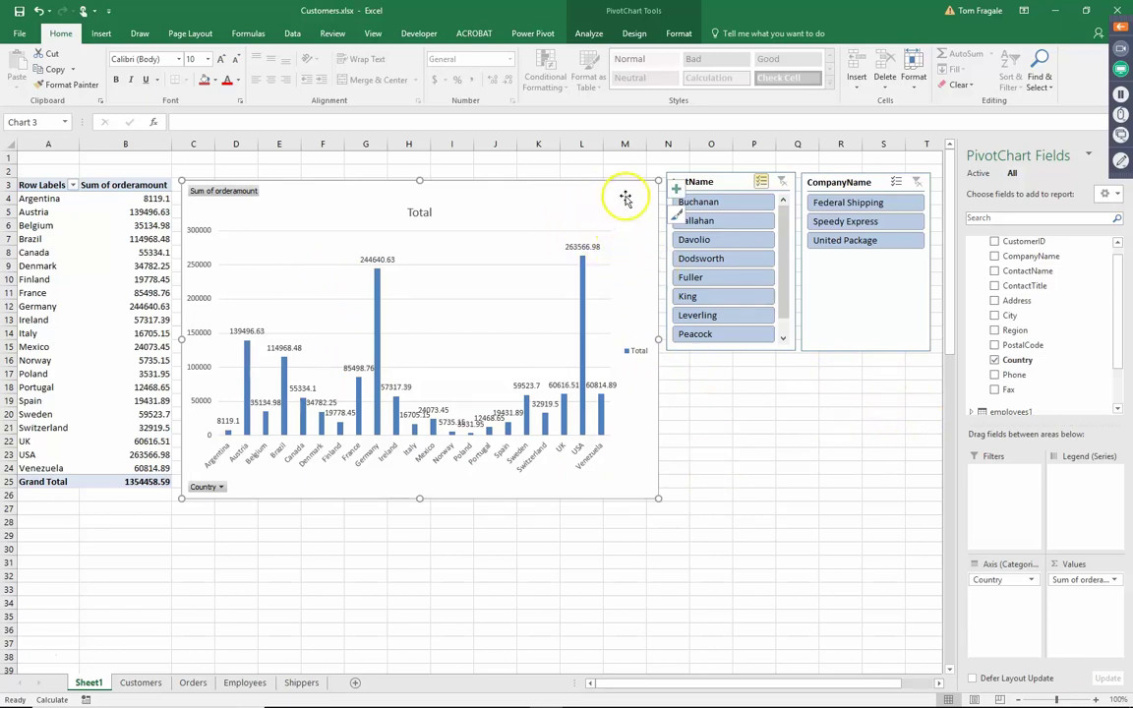
click(635, 35)
click(679, 34)
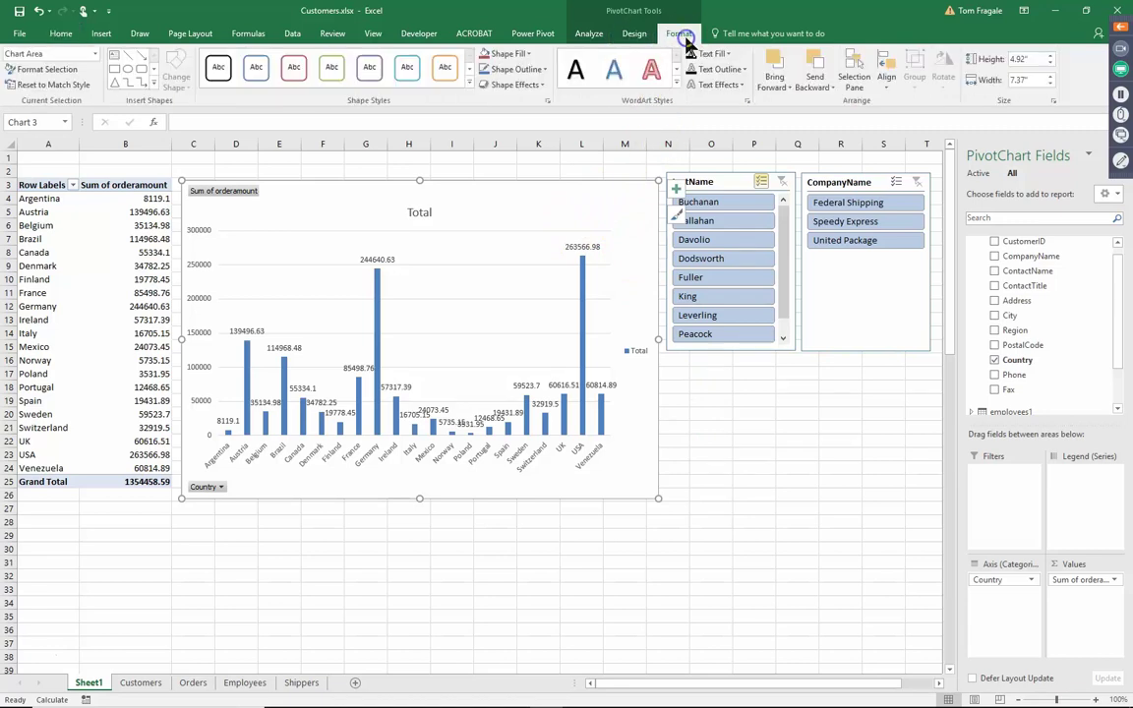
click(641, 36)
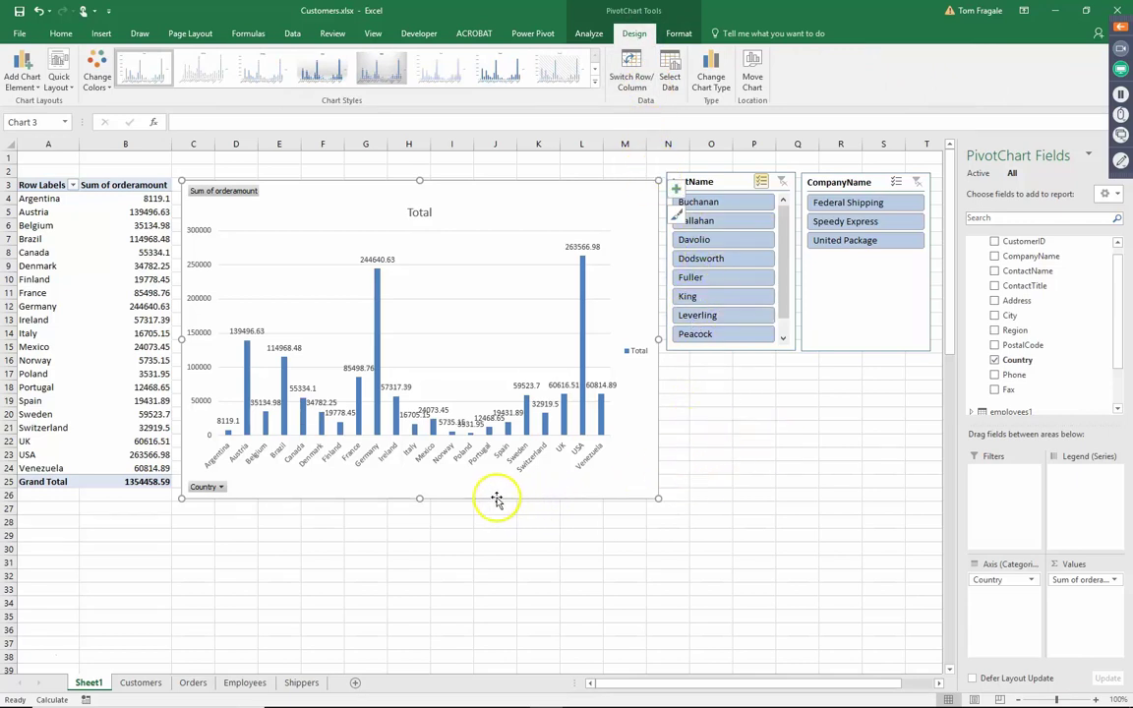
Look at the Country filter options on the PivotChart and on the PivotTable's row labels without applying a filter
click(221, 487)
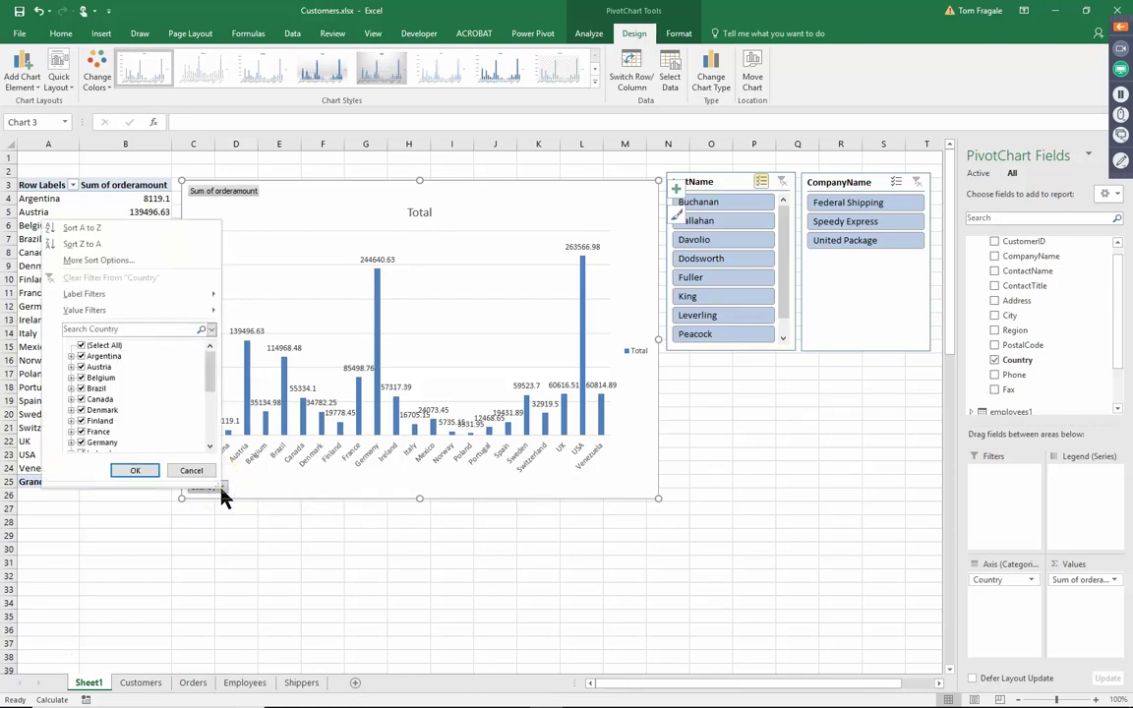
click(264, 492)
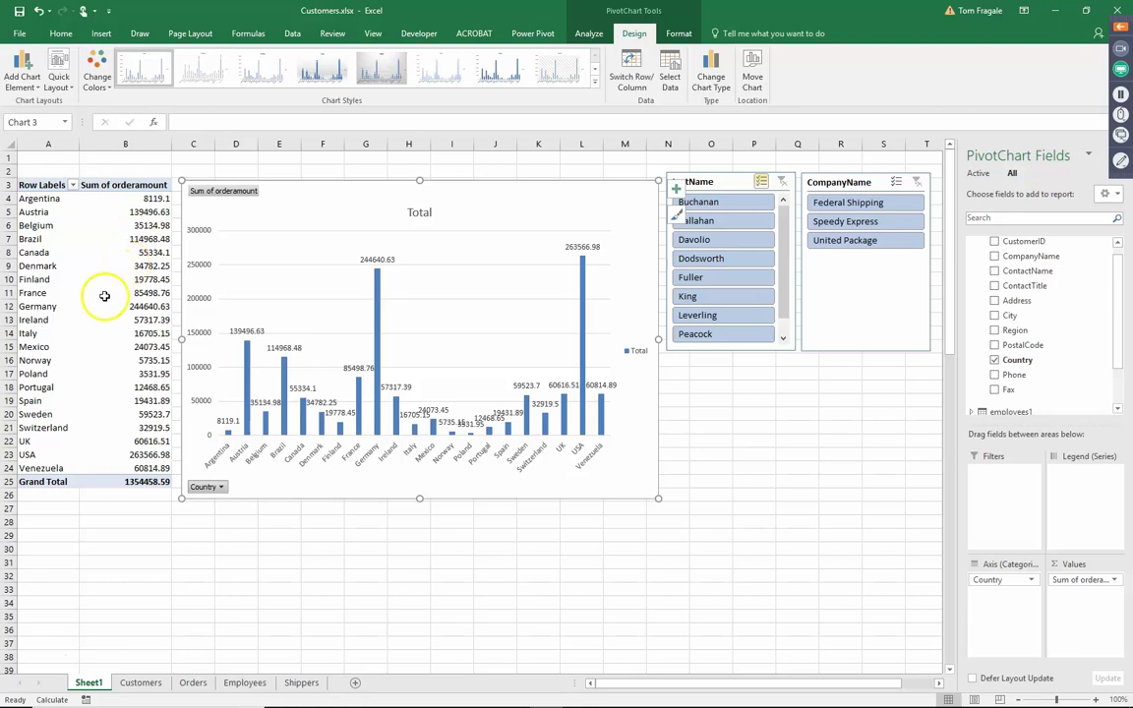
click(73, 185)
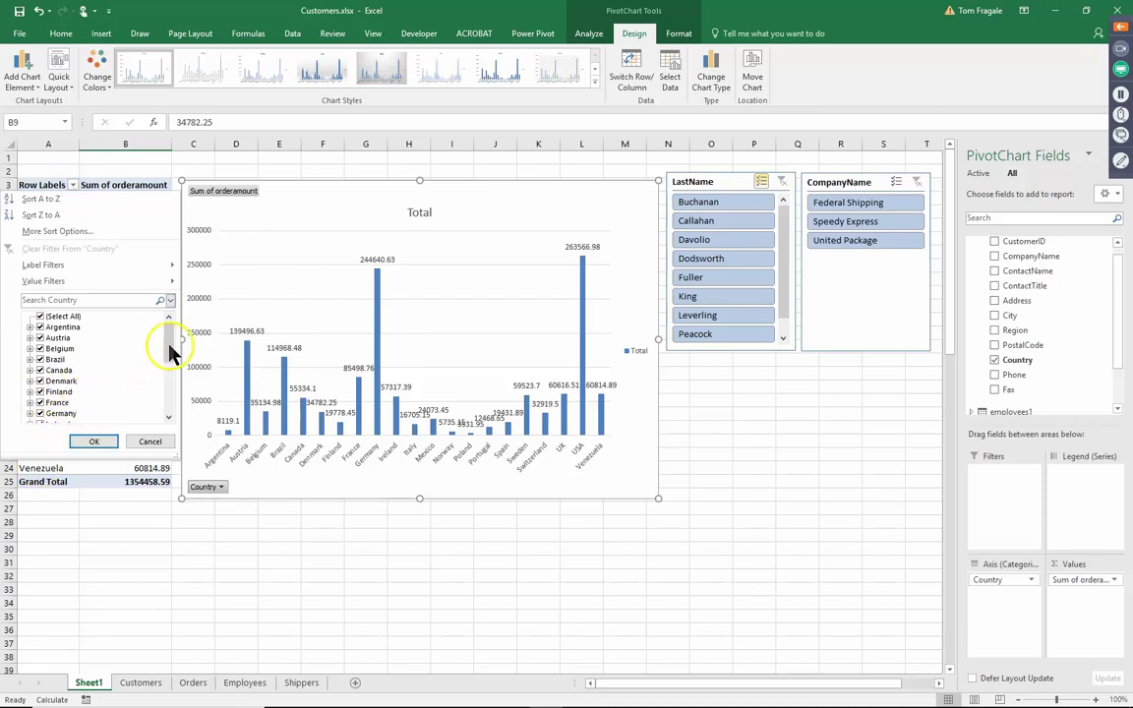
mouse_move(169, 352)
mouse_down()
mouse_move(167, 385)
mouse_move(170, 335)
mouse_up()
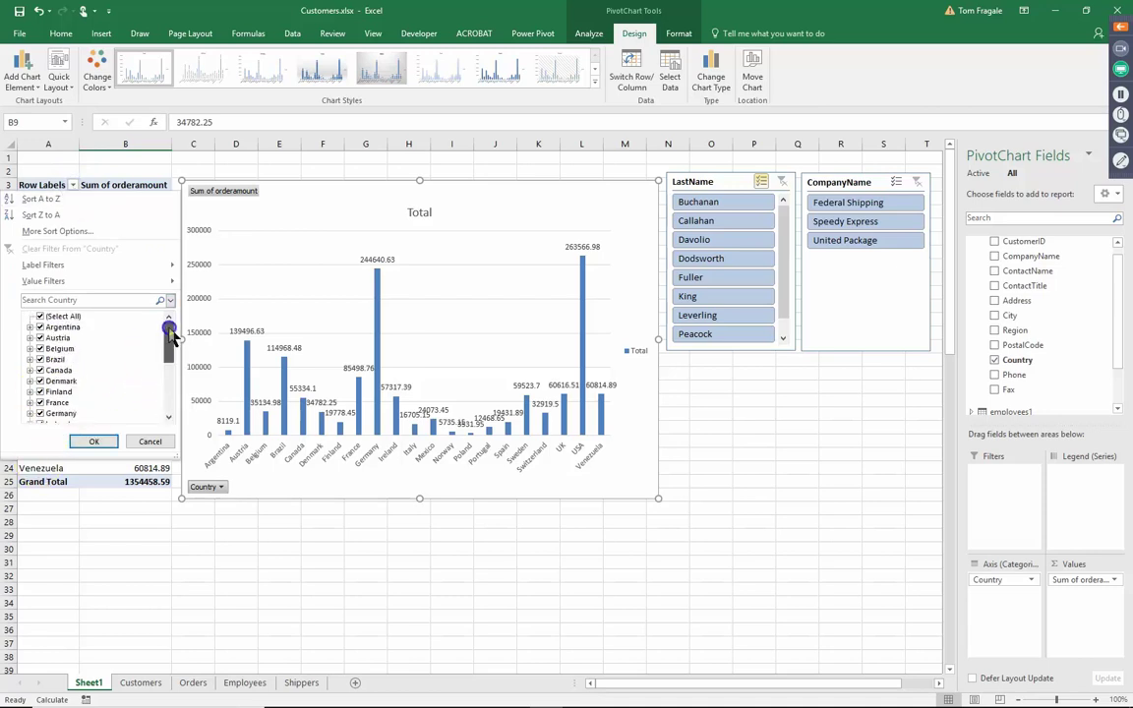
click(149, 440)
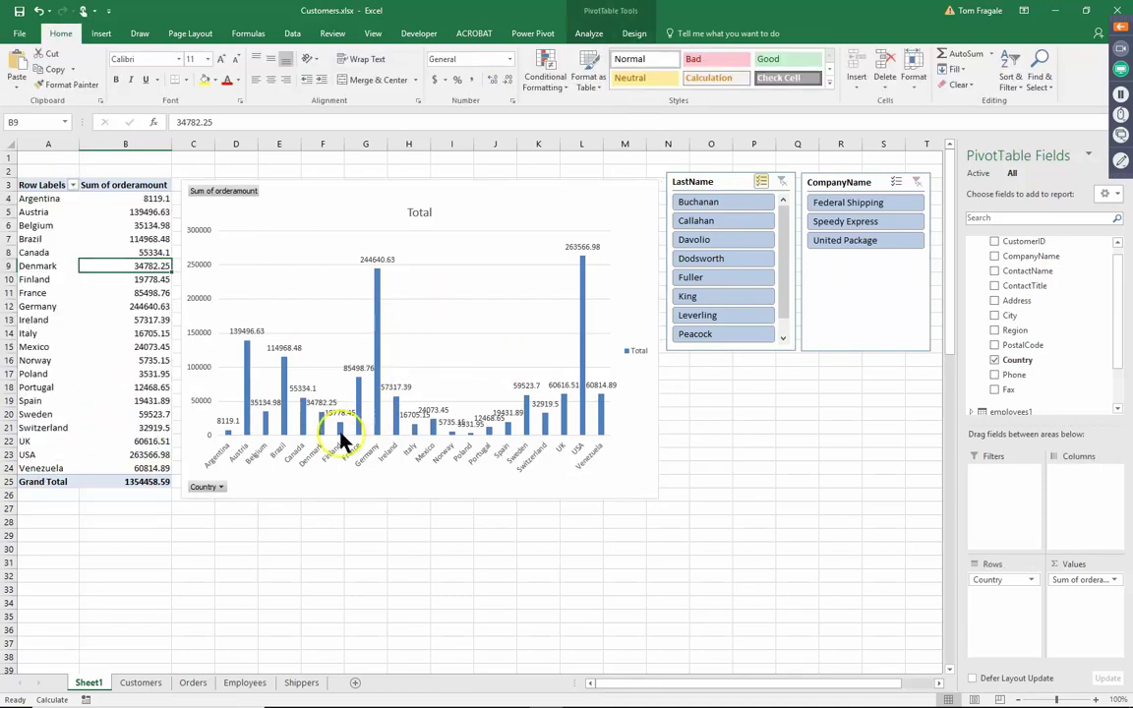
Filter the PivotChart's Country field to show only Brazil, Canada, Finland and France
click(220, 487)
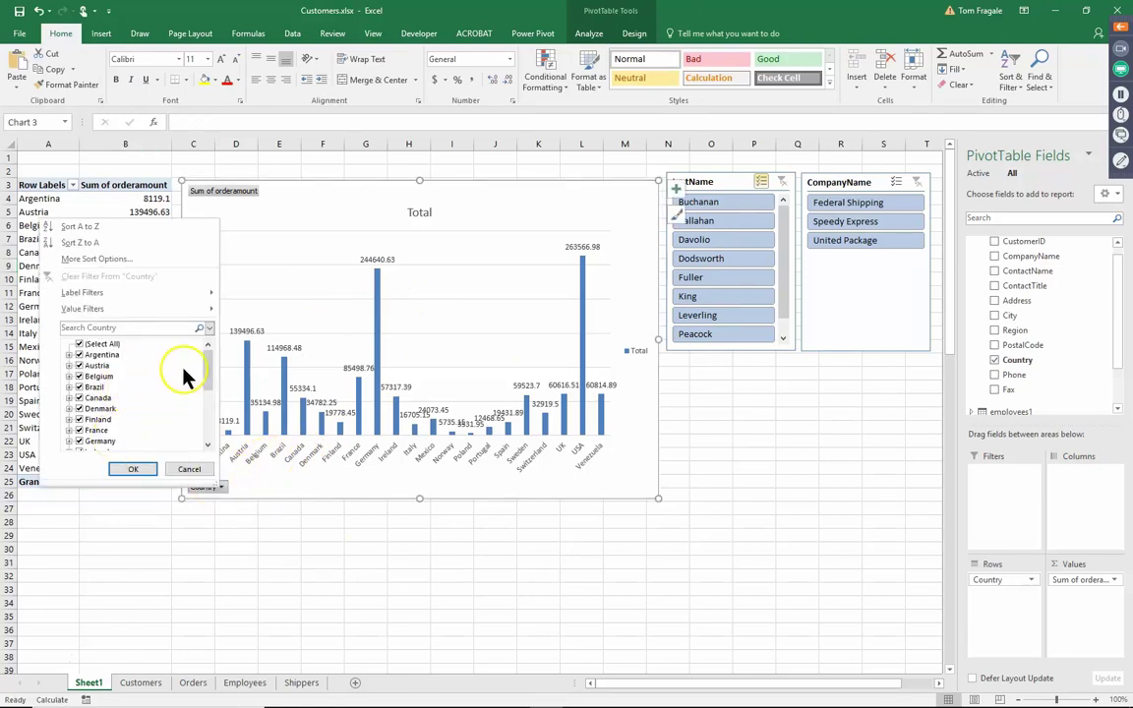
click(79, 345)
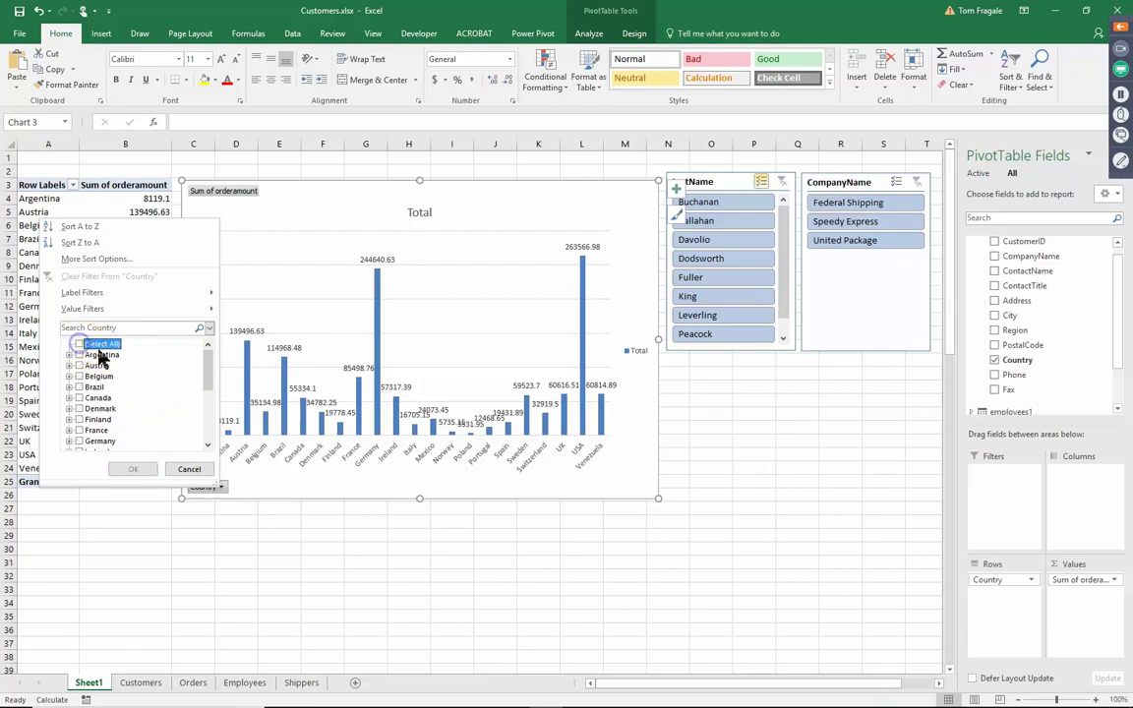
click(81, 387)
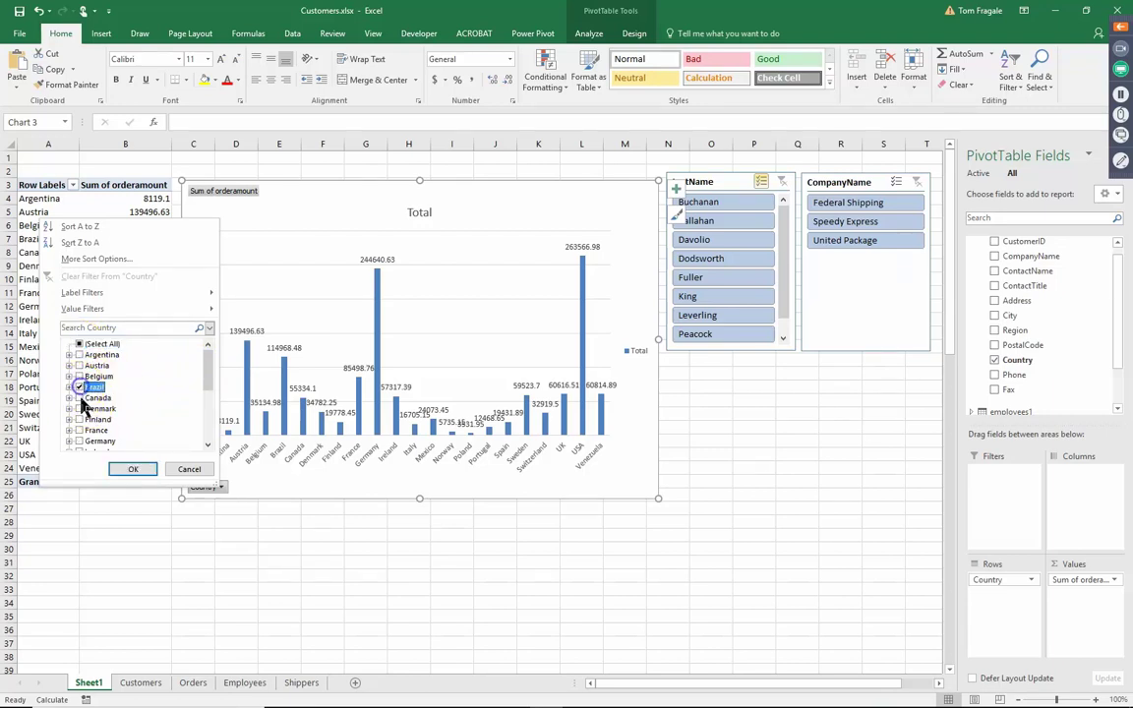
click(80, 398)
click(83, 420)
click(81, 430)
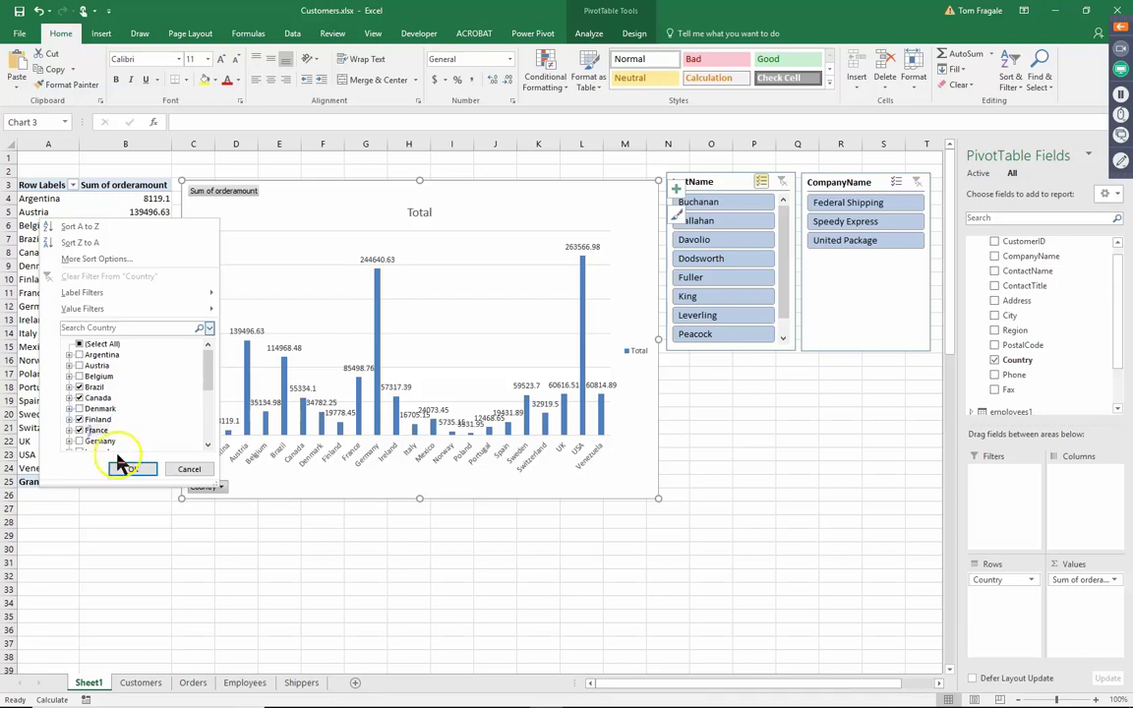
click(133, 469)
Exclude the third and fifth employees in the LastName slicer and limit the CompanyName slicer to United Package
click(291, 409)
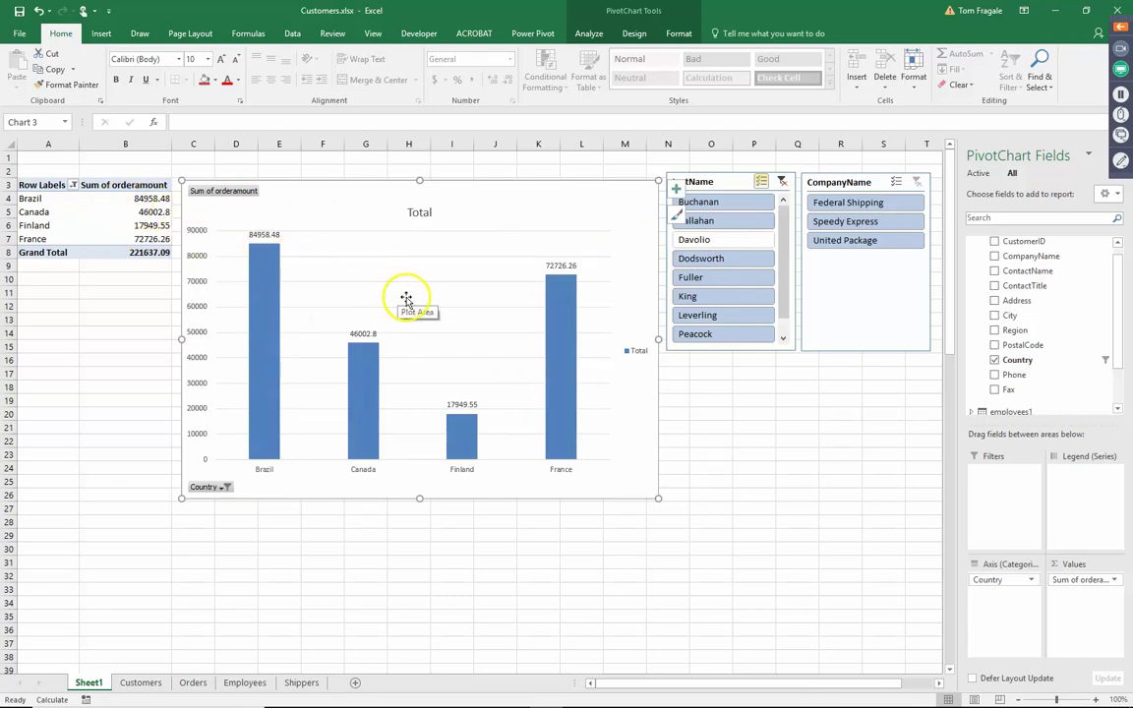
click(744, 293)
click(846, 243)
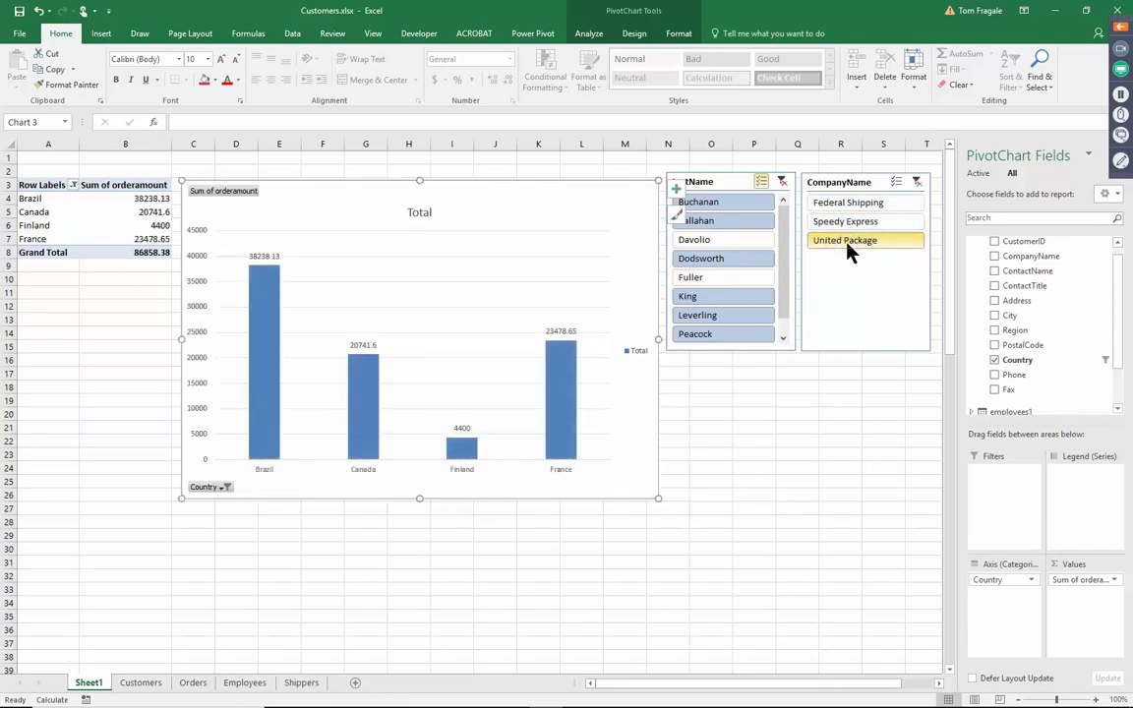
Save a copy of the workbook in Documents under the name Customers dashboard
click(19, 39)
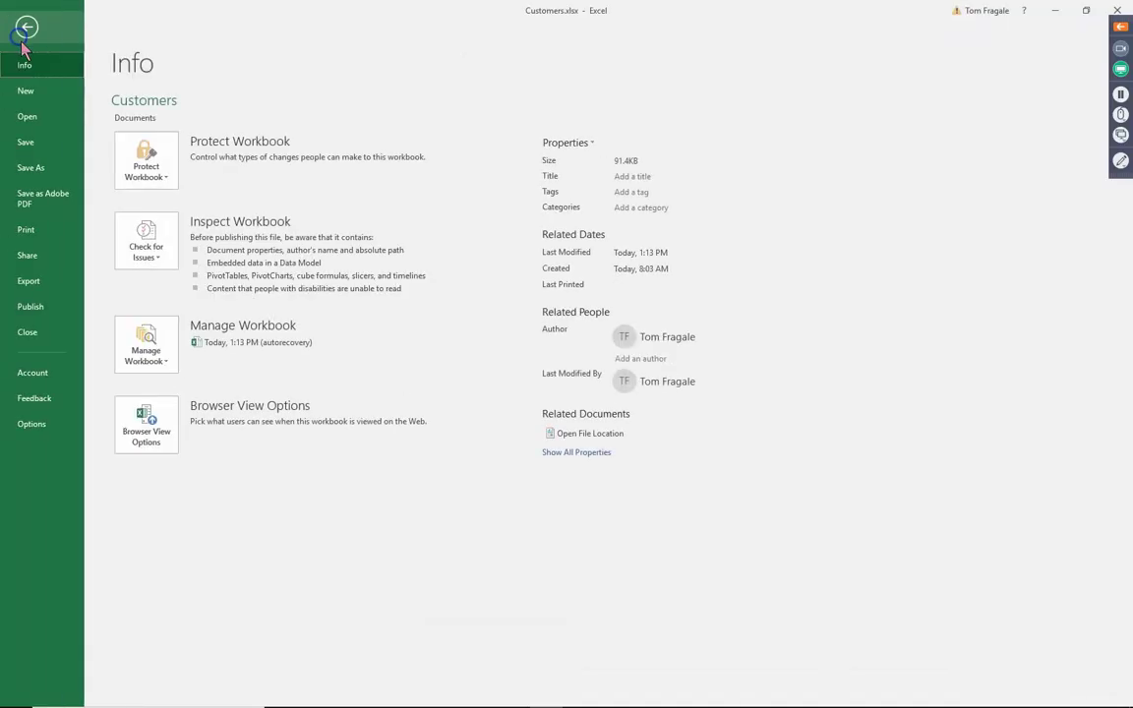
click(42, 169)
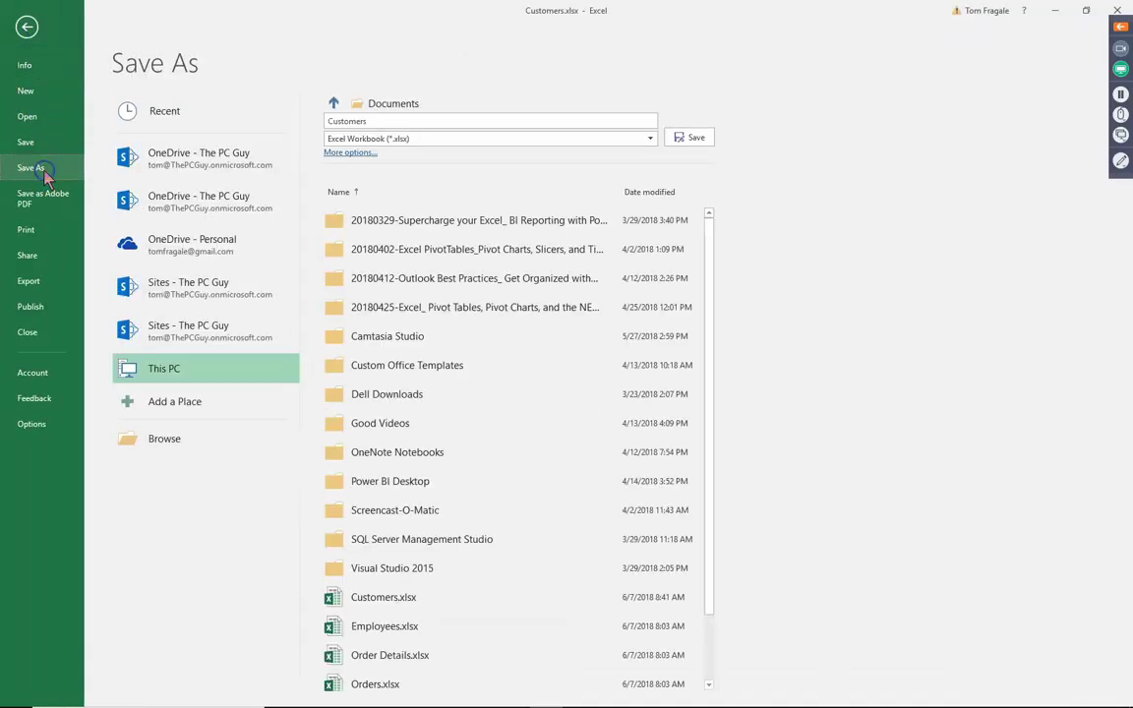
click(381, 122)
click(390, 119)
key(Return)
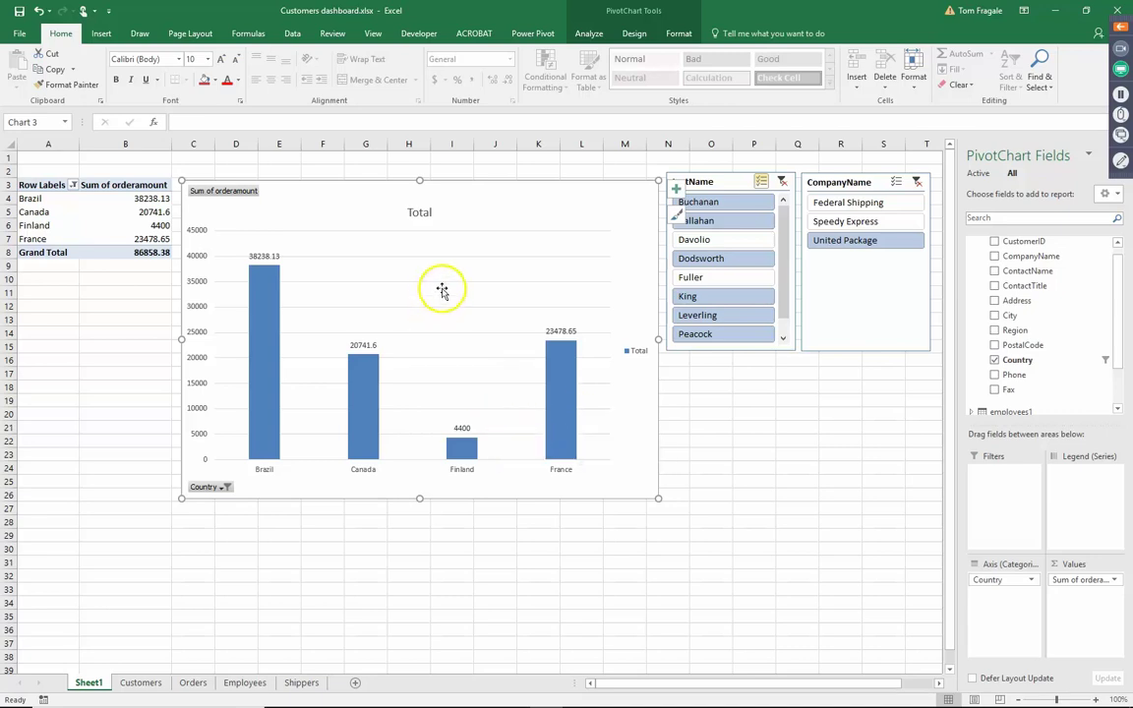
Include the fifth employee again in the LastName slicer and limit the CompanyName slicer to Speedy Express
click(708, 282)
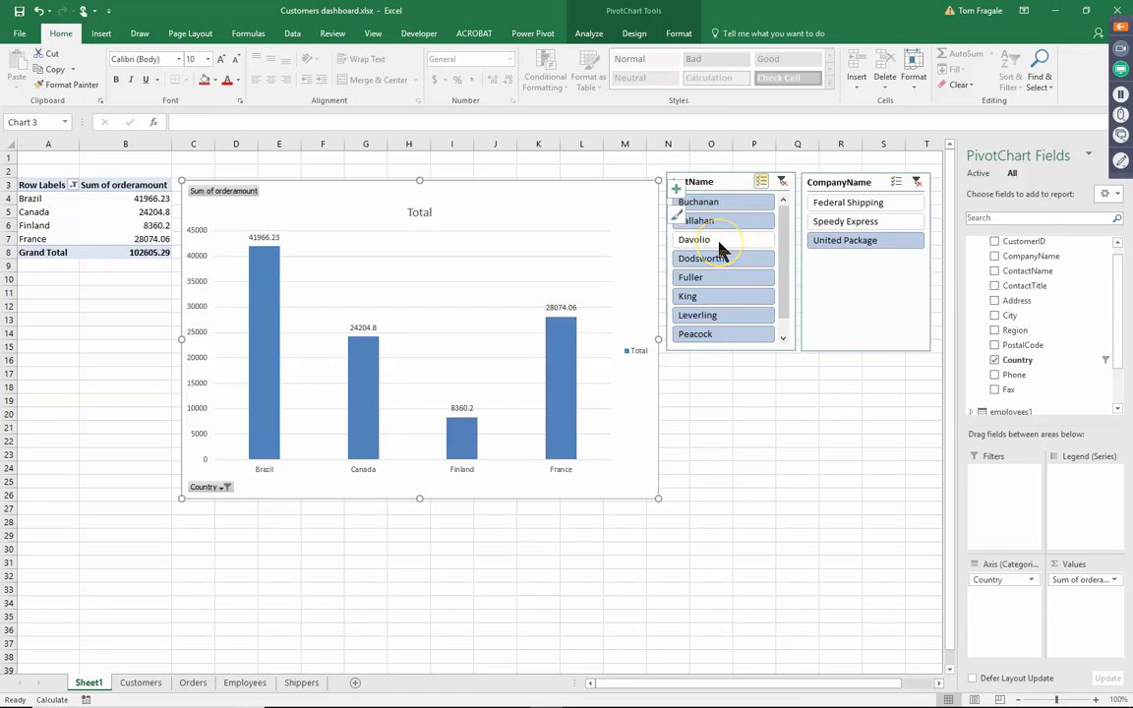
click(853, 225)
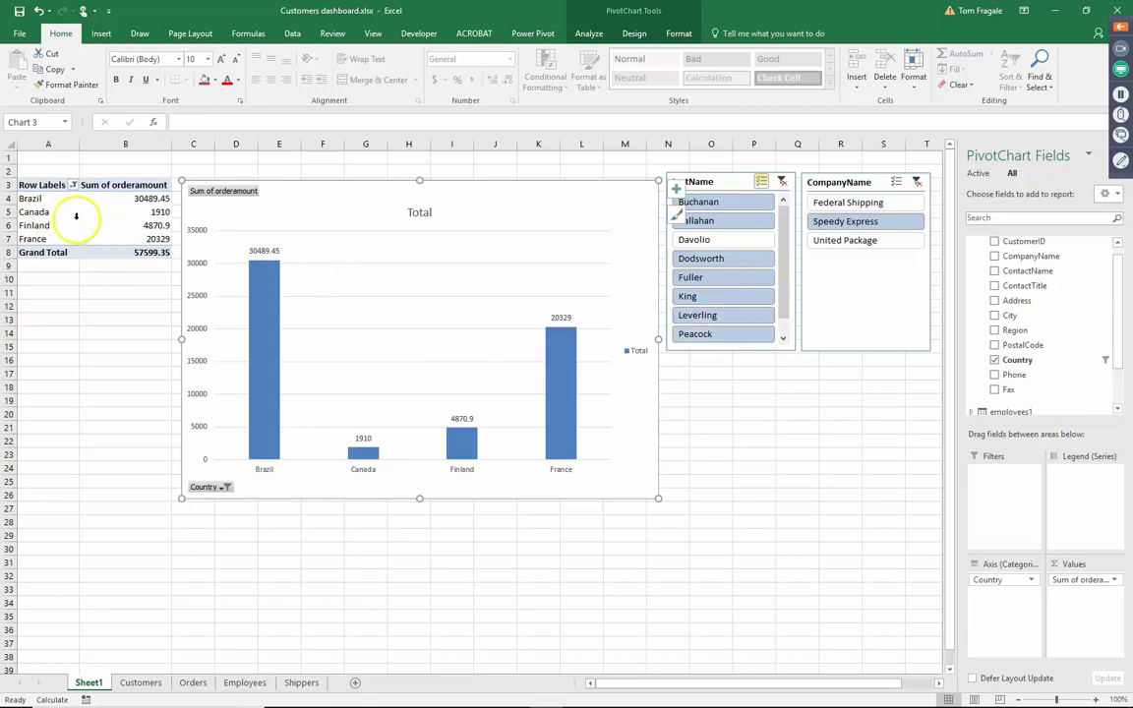
Show all countries again through the PivotTable's row label filter
click(74, 187)
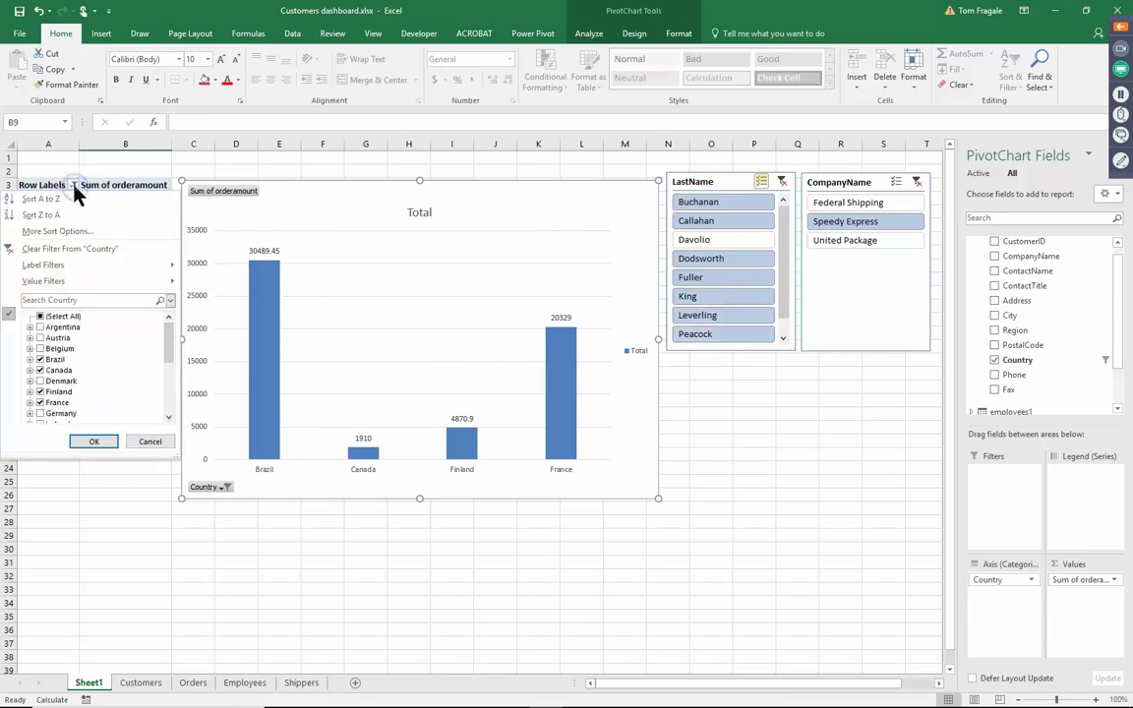
click(41, 316)
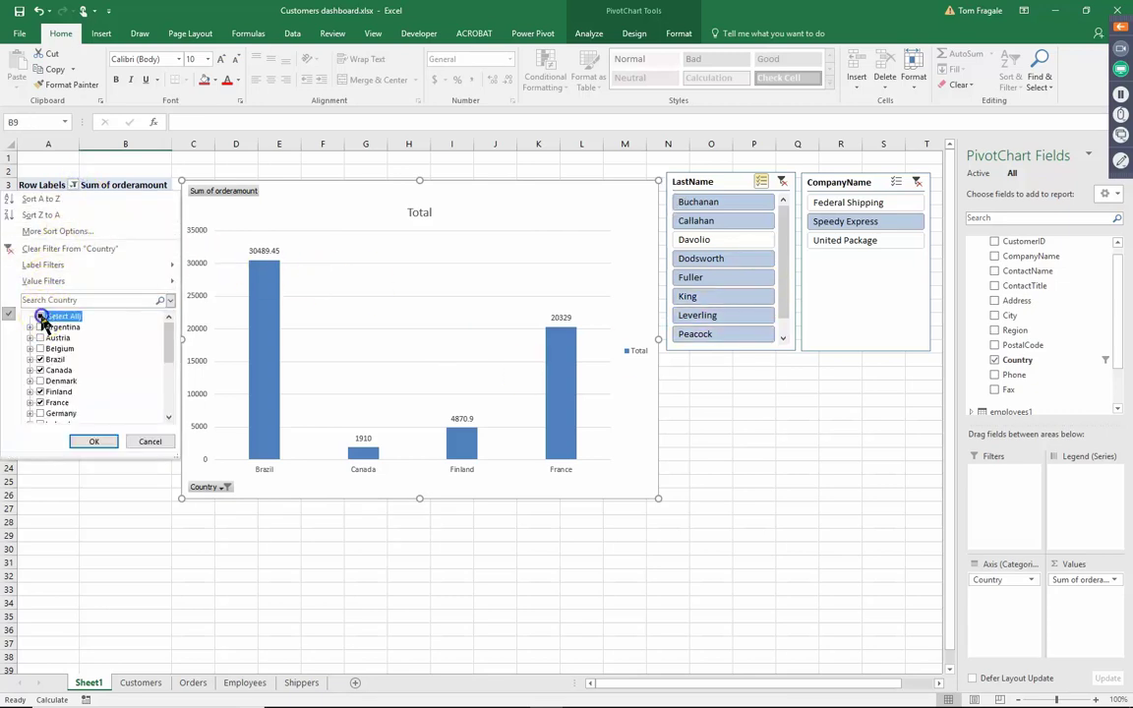
click(91, 441)
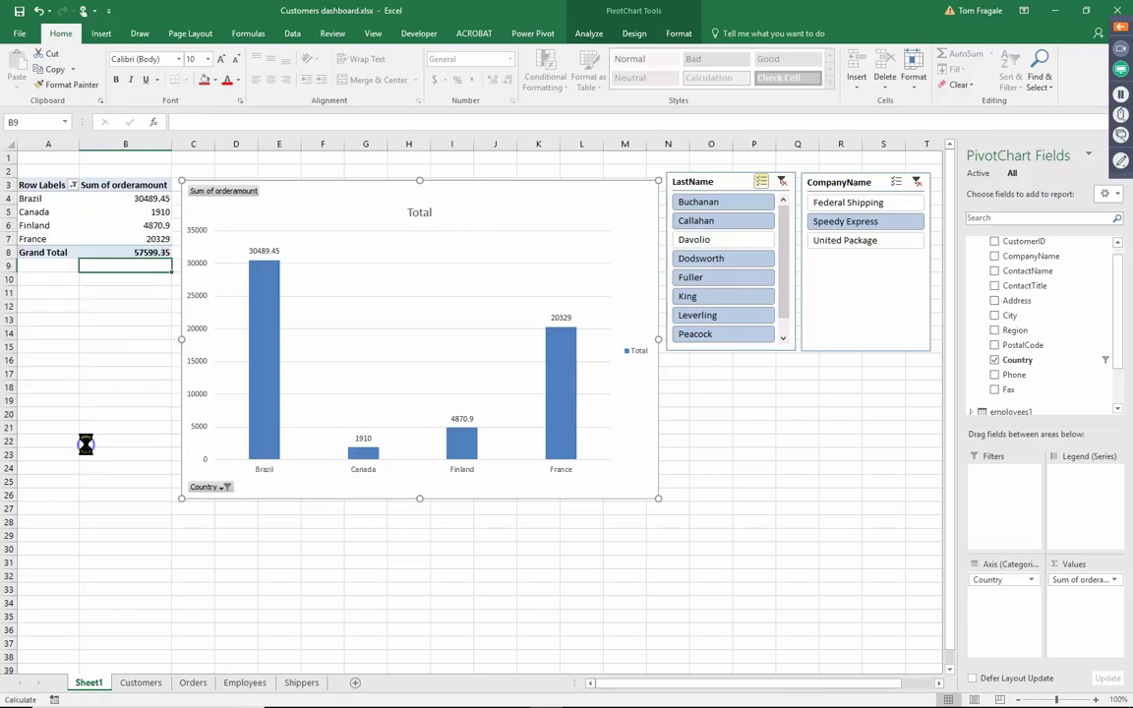
Exclude Belgium, Brazil and Mexico with the PivotChart's Country filter
click(221, 490)
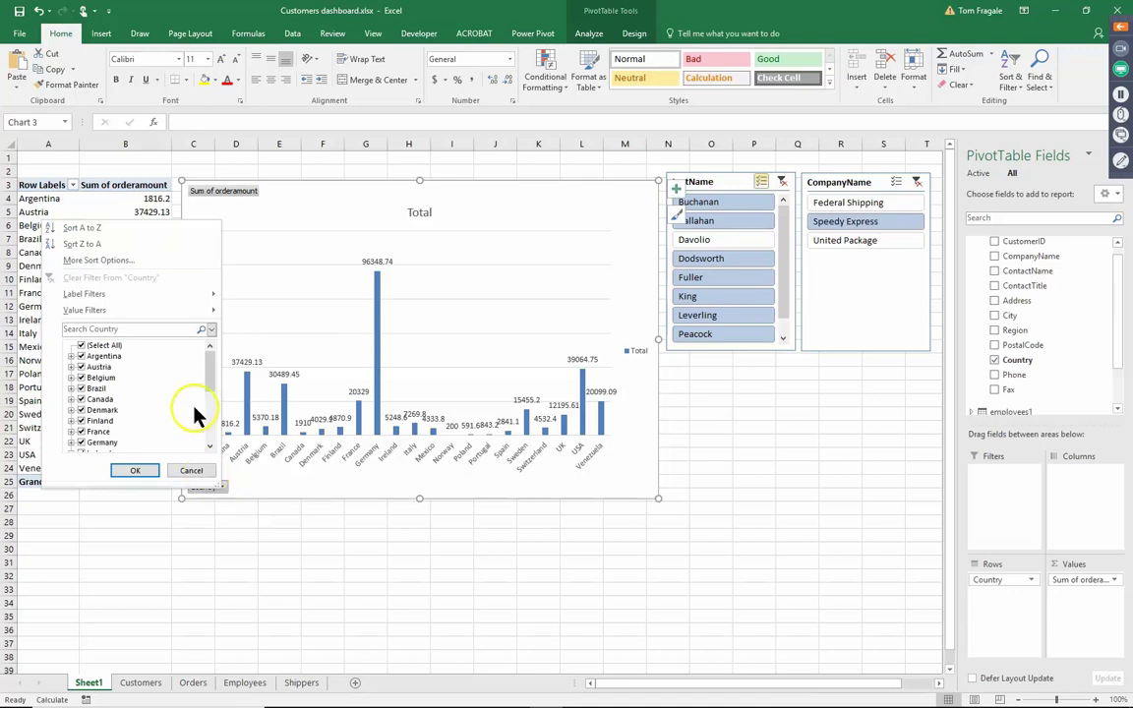
click(83, 378)
click(82, 388)
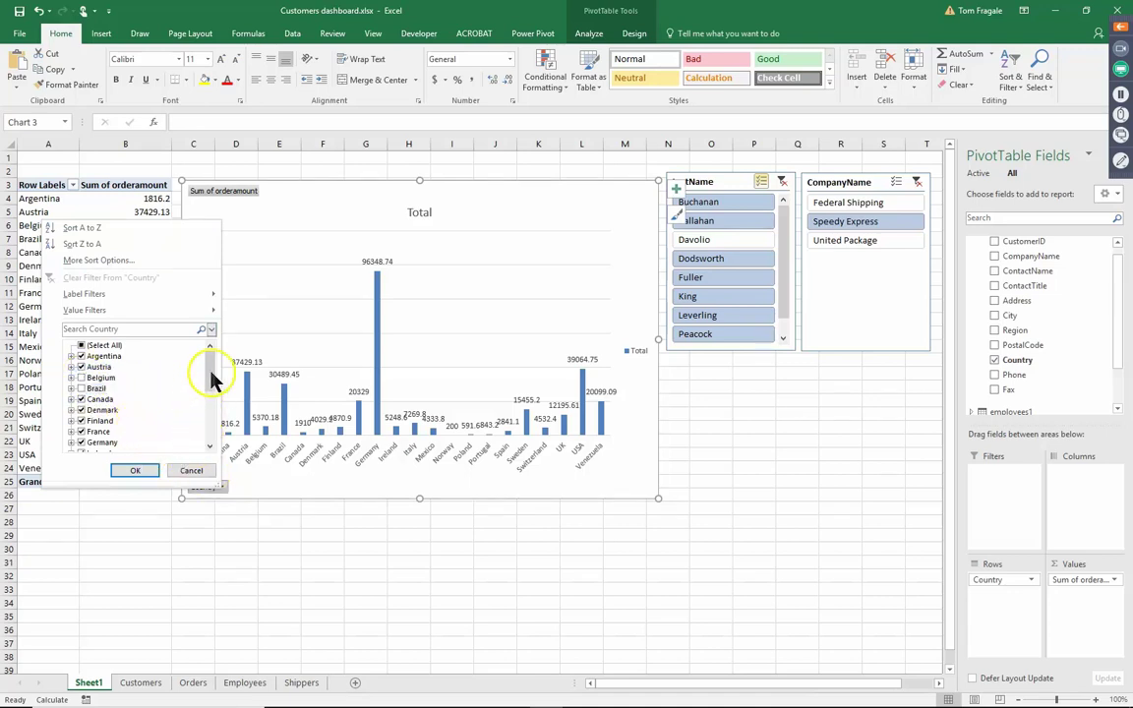
drag(216, 381, 218, 415)
click(83, 389)
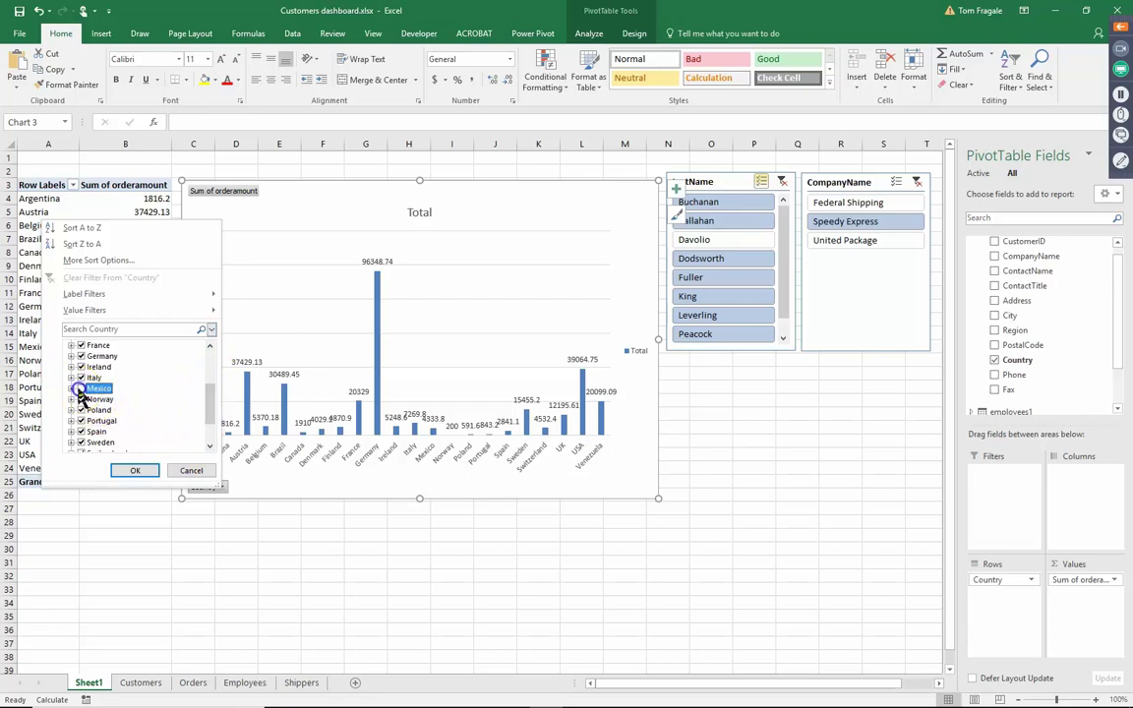
click(134, 471)
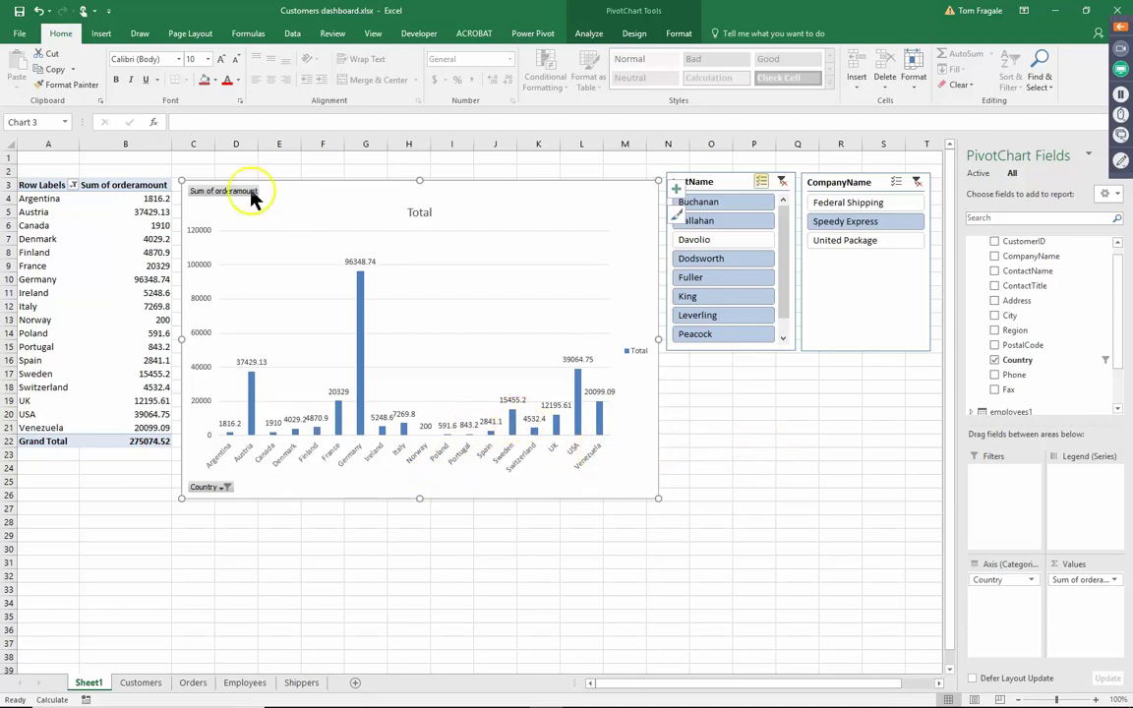
Insert a slicer for the customers1 Country field and place it beside the CompanyName slicer
click(44, 199)
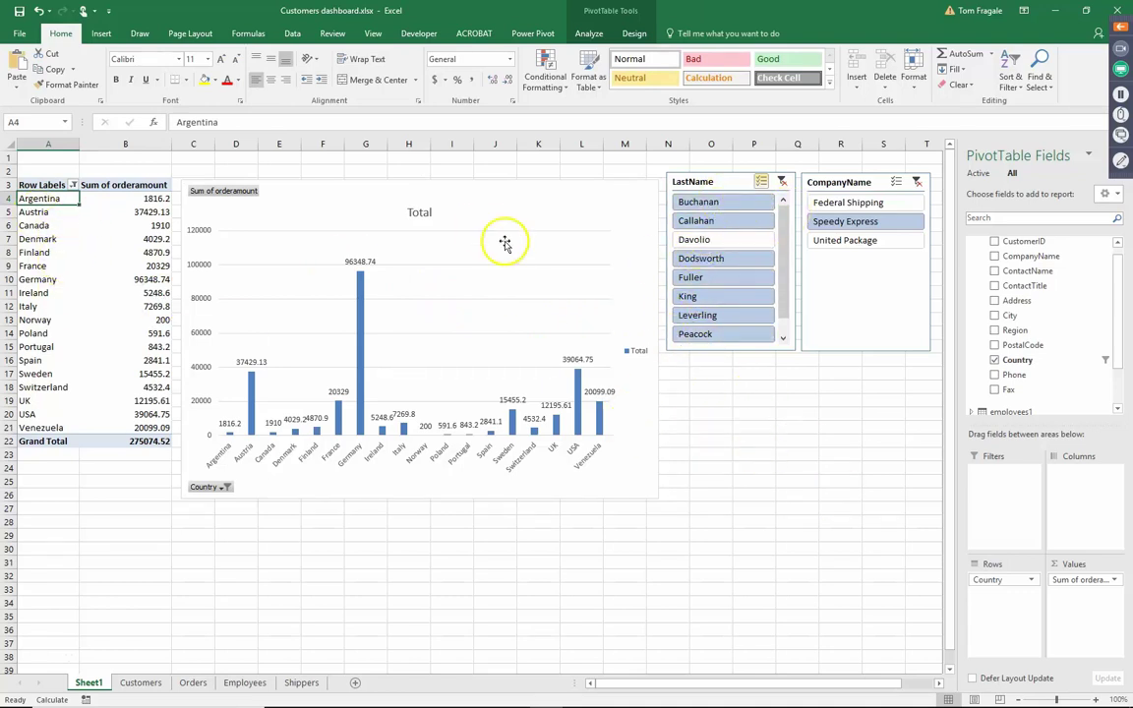
click(589, 35)
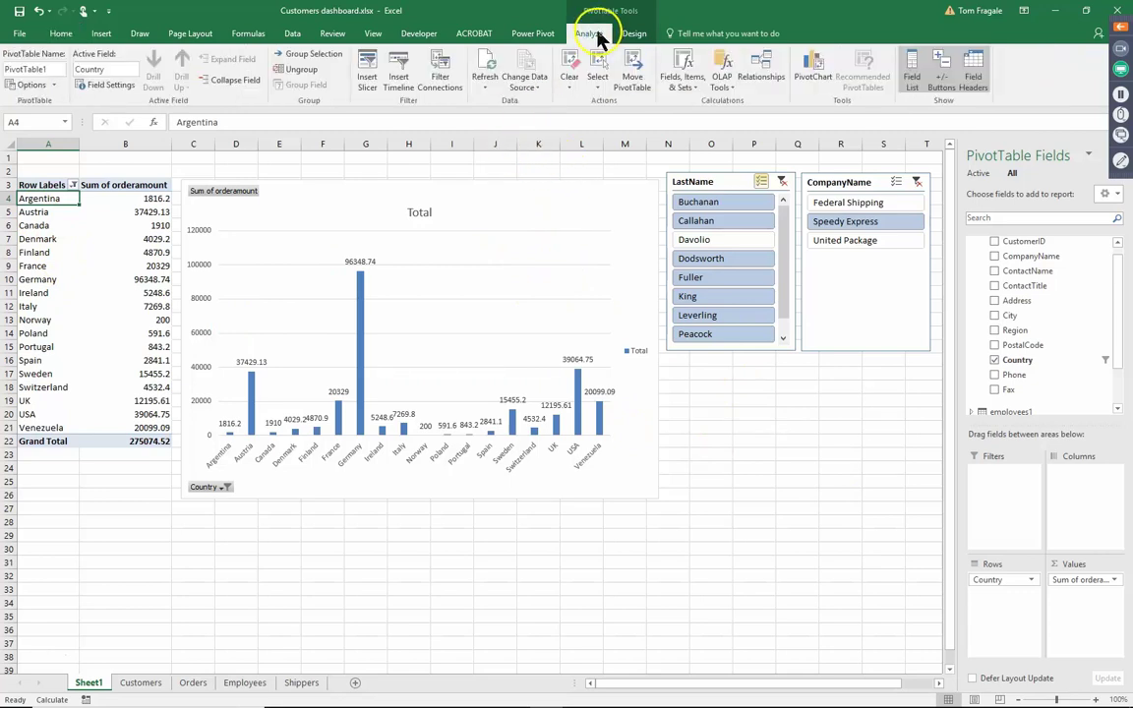
click(366, 80)
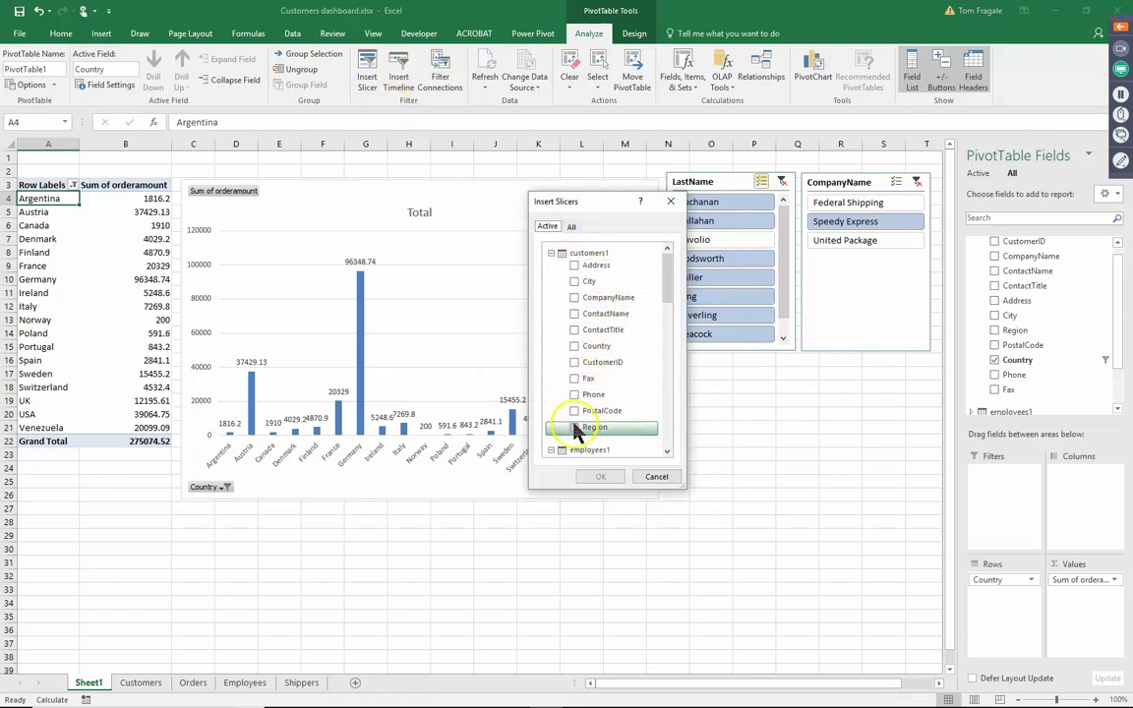
click(575, 348)
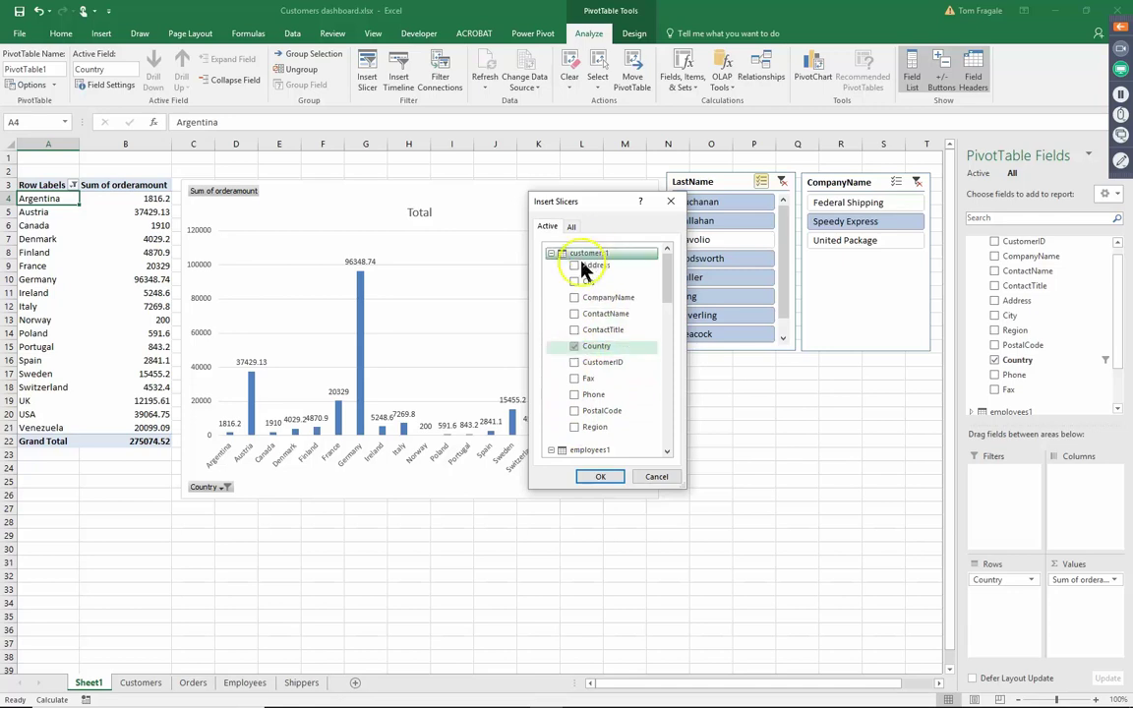
click(601, 478)
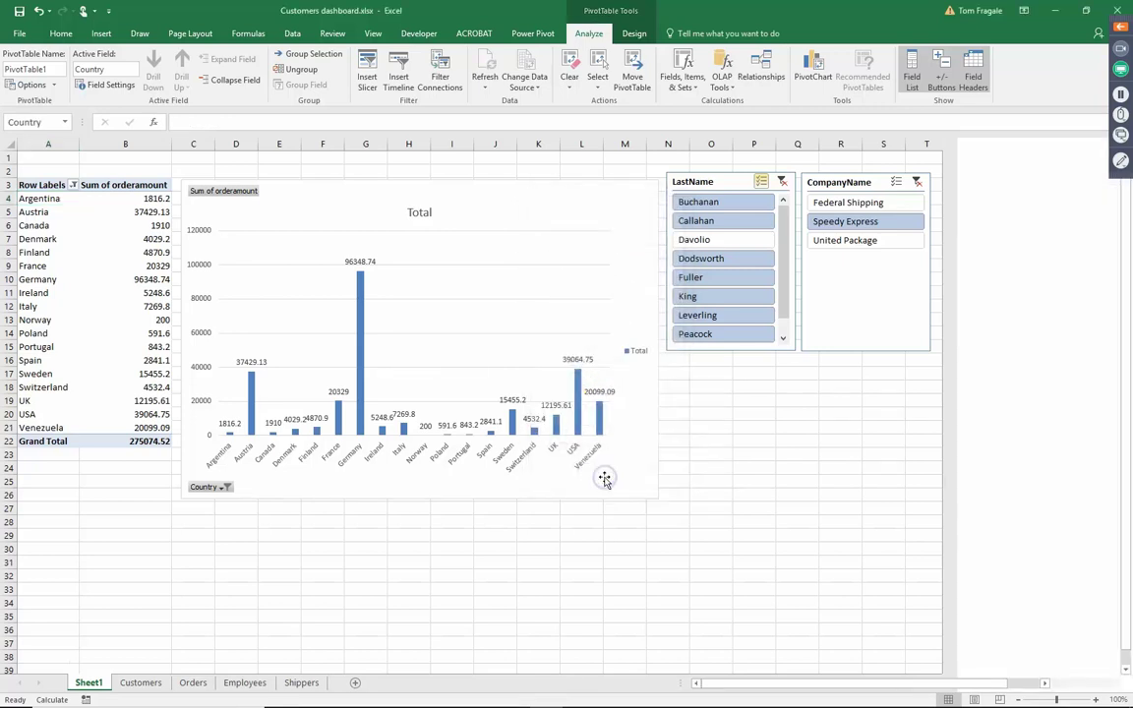
drag(477, 340, 1004, 183)
Filter by one country at a time in the Country slicer: Canada, Denmark, Brazil and finally Austria
click(968, 277)
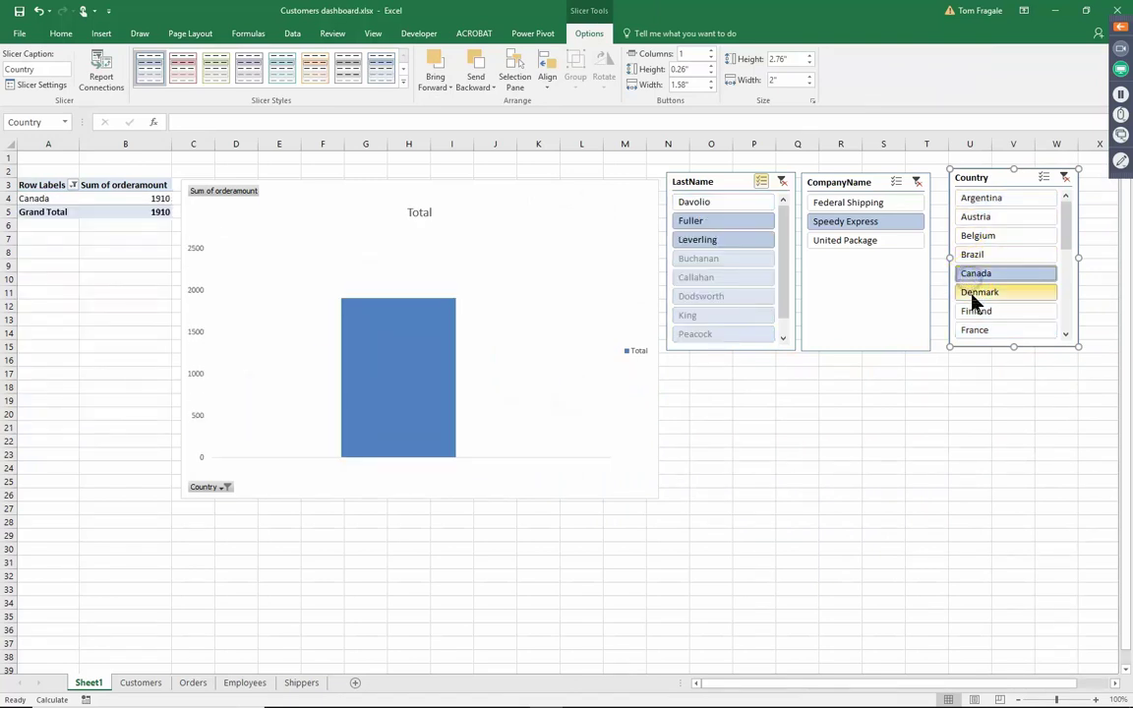
click(974, 293)
click(973, 254)
click(984, 218)
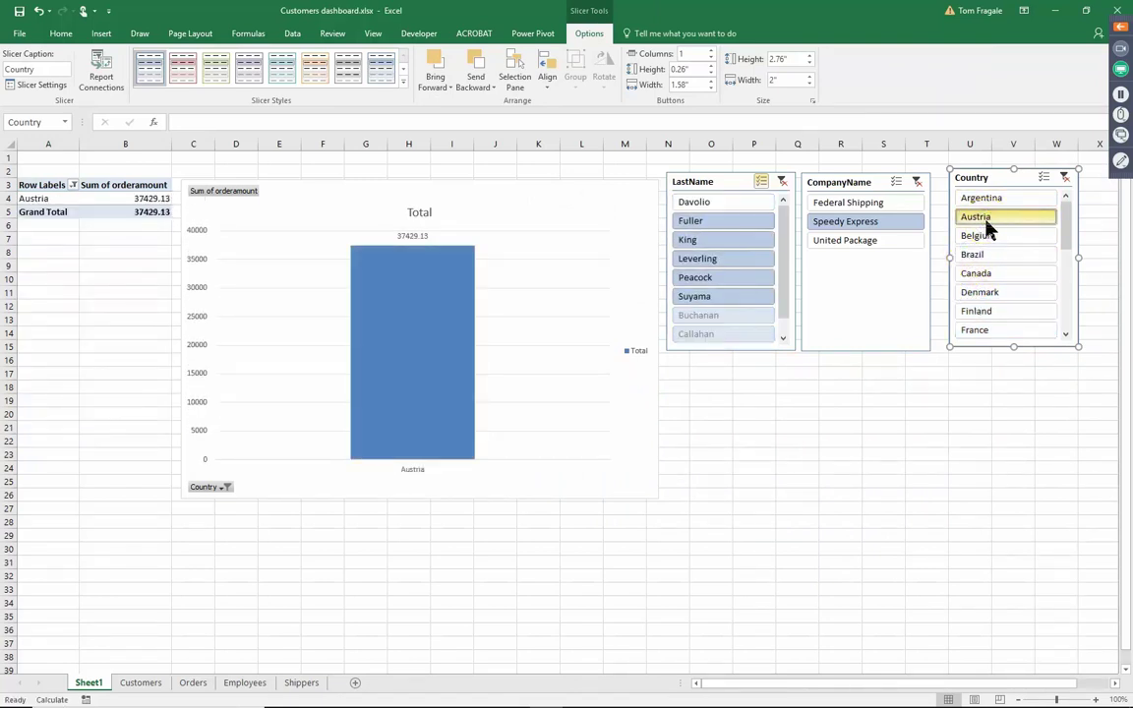
Enable multi-select in the Country slicer, add Belgium, Brazil and Canada, and align the slicer with the other two
click(1043, 179)
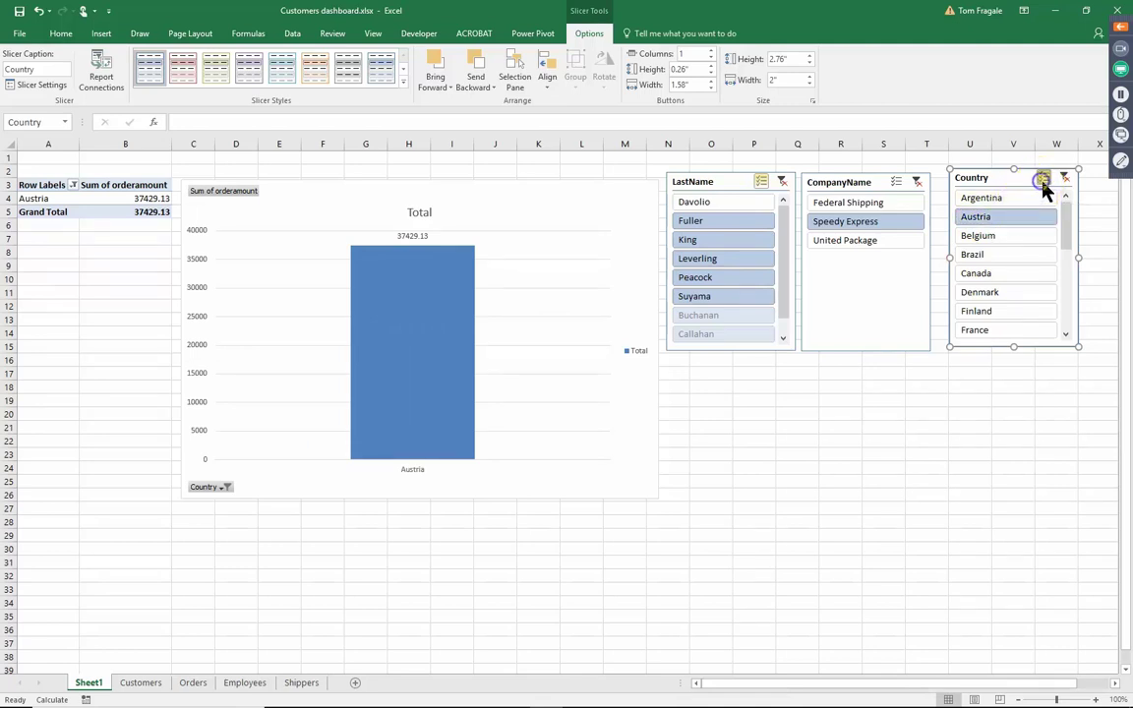
click(1016, 236)
click(1010, 254)
click(1011, 274)
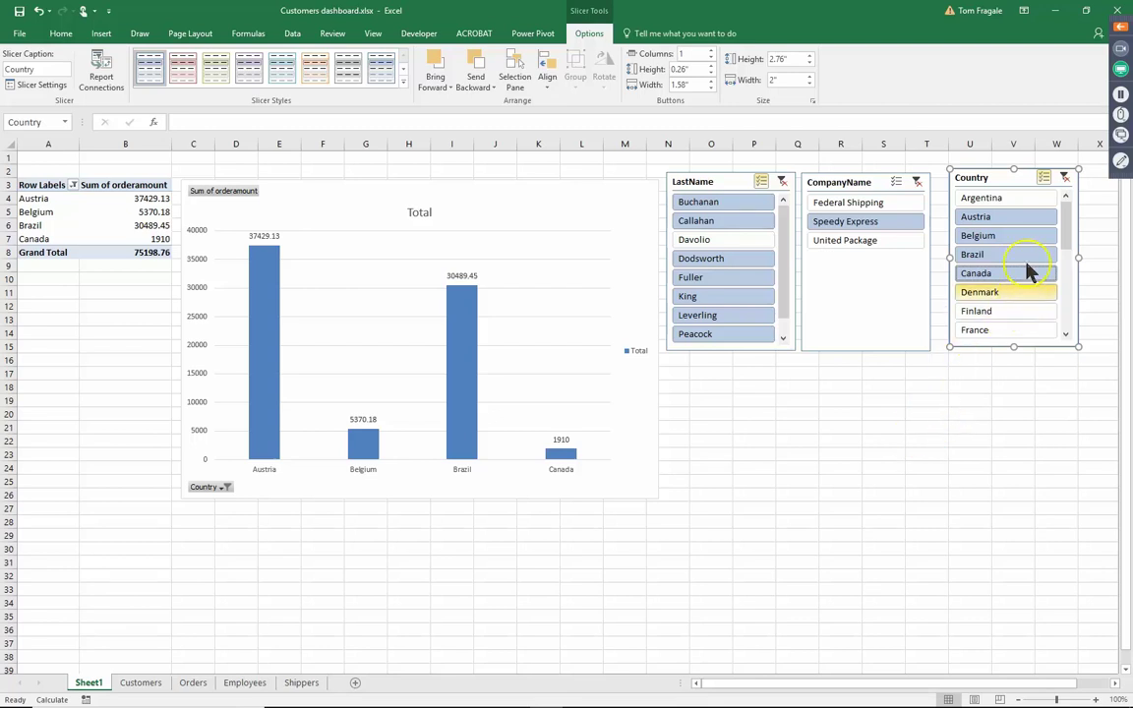
mouse_move(956, 172)
mouse_down()
mouse_move(938, 182)
mouse_move(955, 185)
mouse_up()
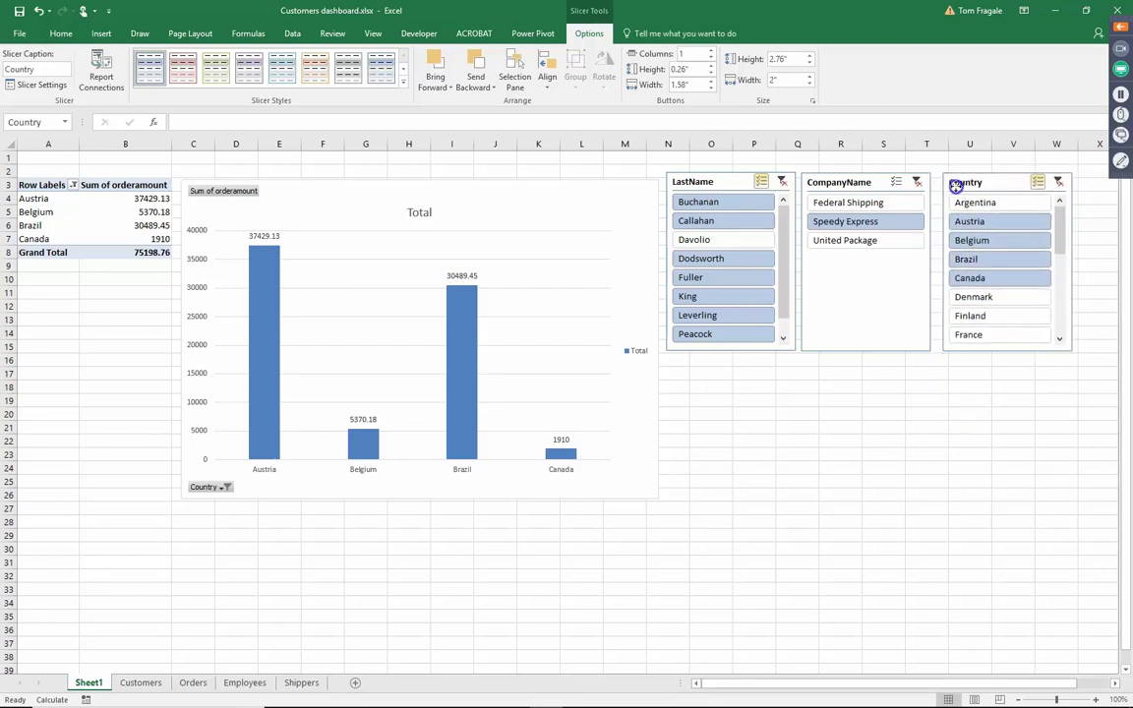
Replace Country with ContactTitle as the PivotTable's row field
click(39, 211)
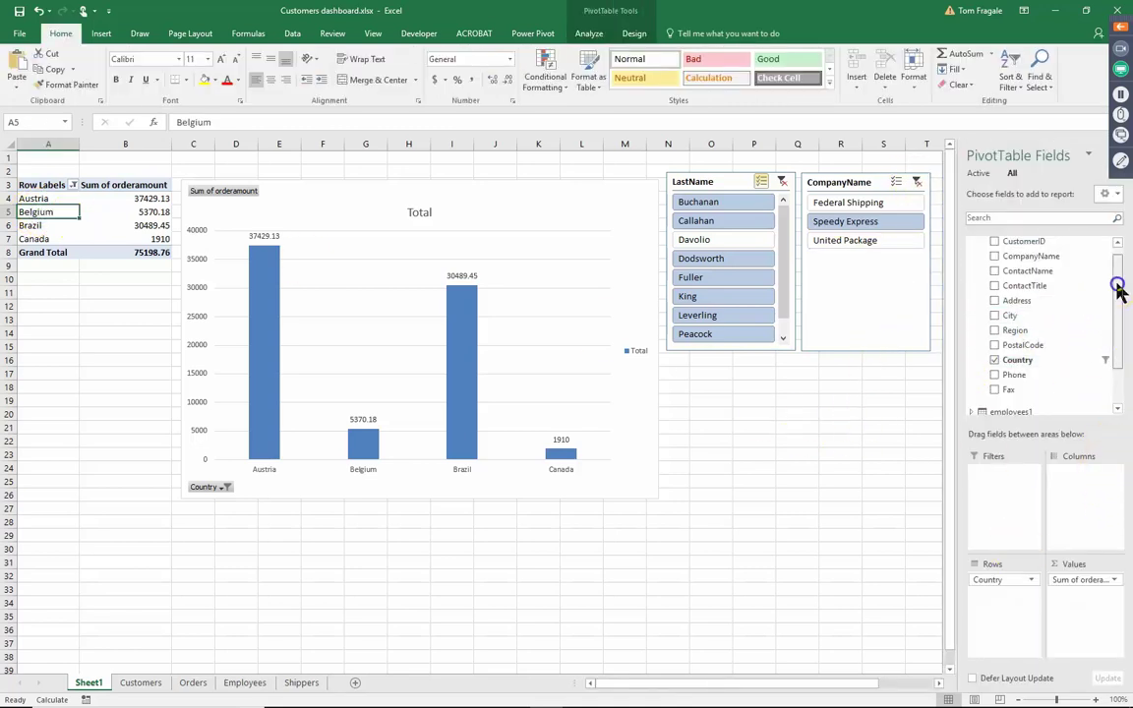
drag(1119, 285, 1122, 275)
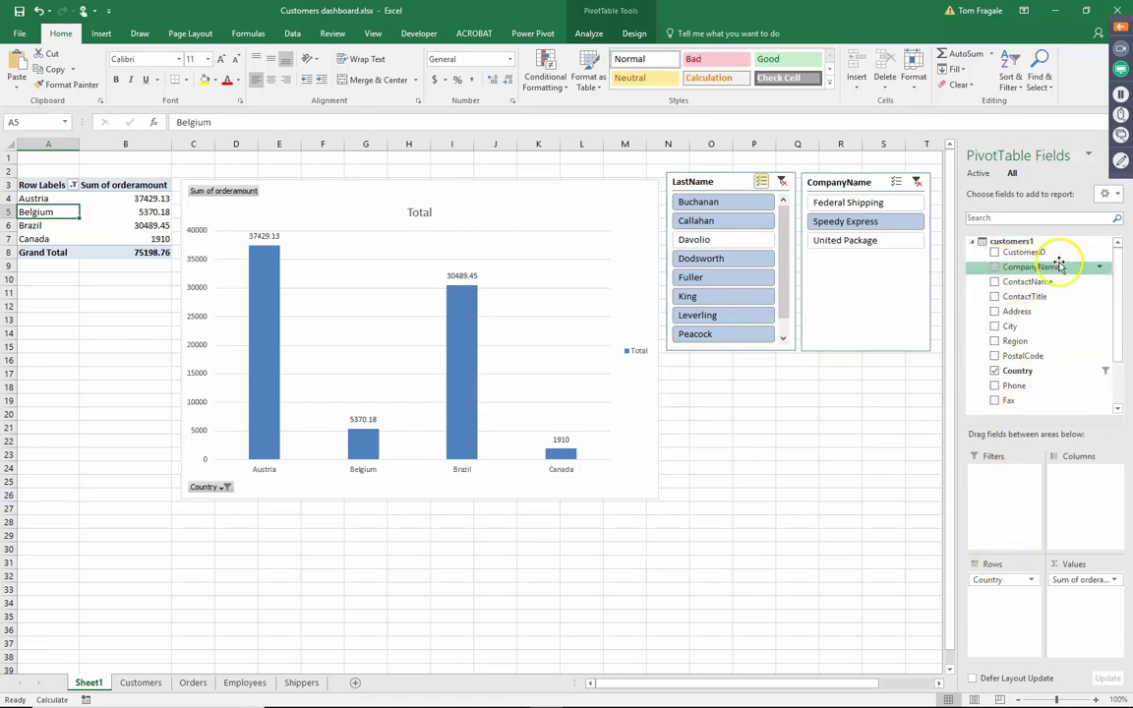
click(991, 580)
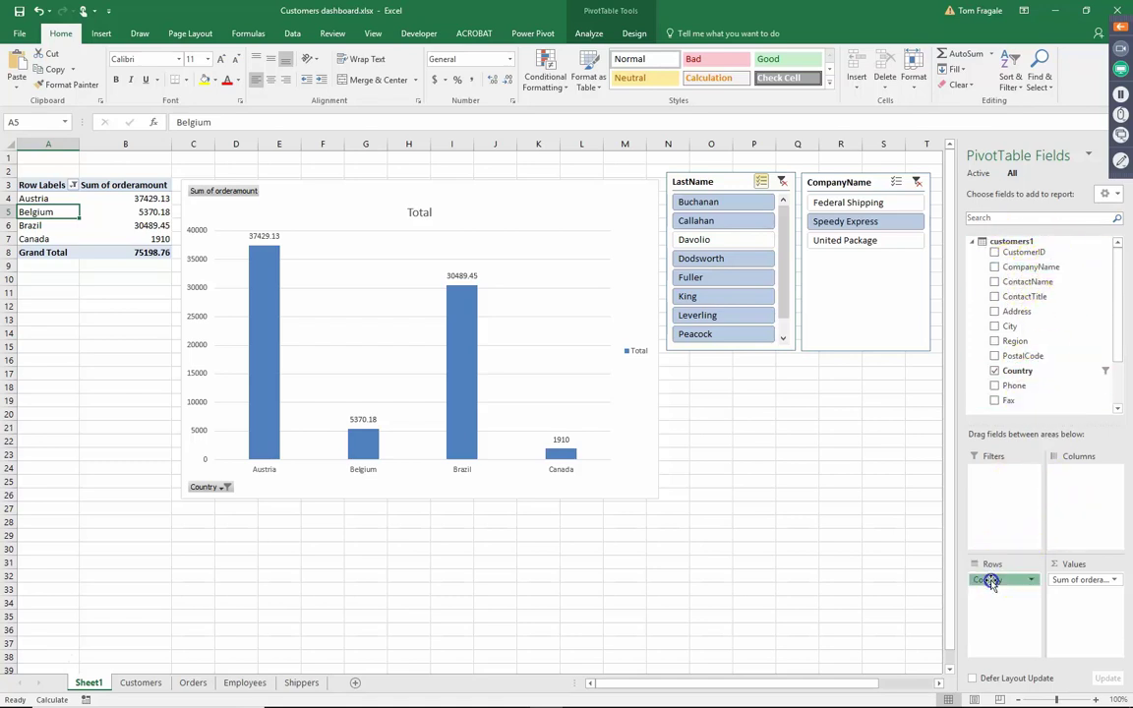
drag(990, 580, 1122, 267)
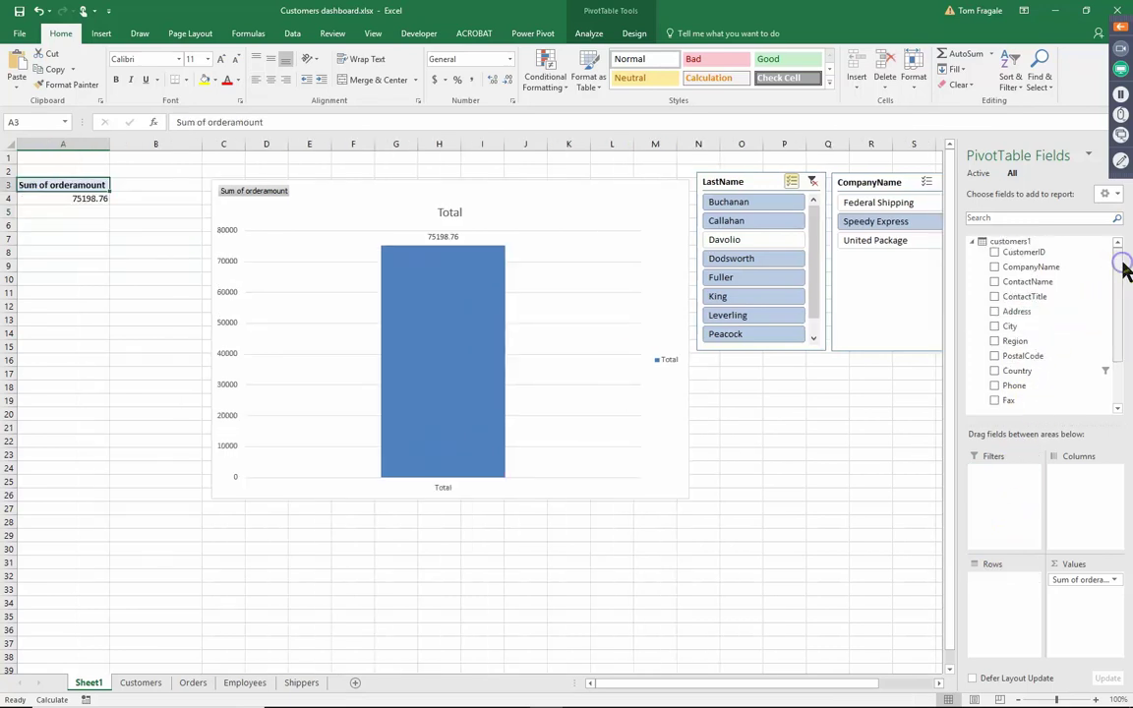
drag(1032, 299, 1024, 605)
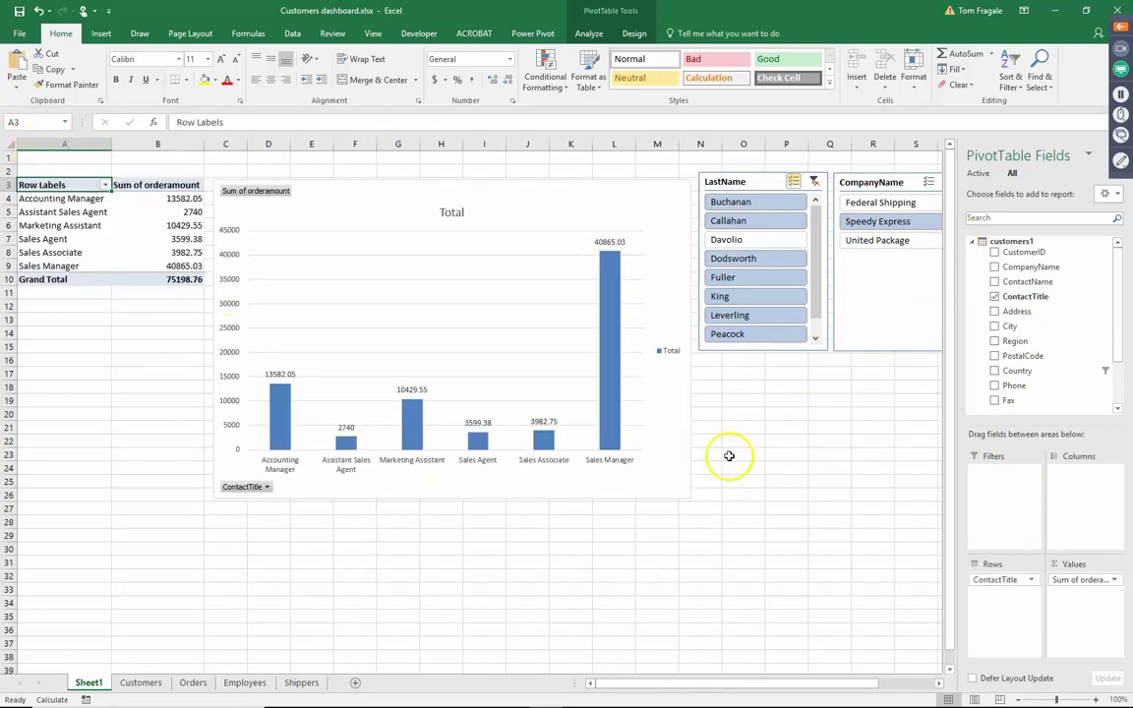
Exclude the second employee in the LastName slicer, leaving CompanyName limited to Speedy Express
click(749, 222)
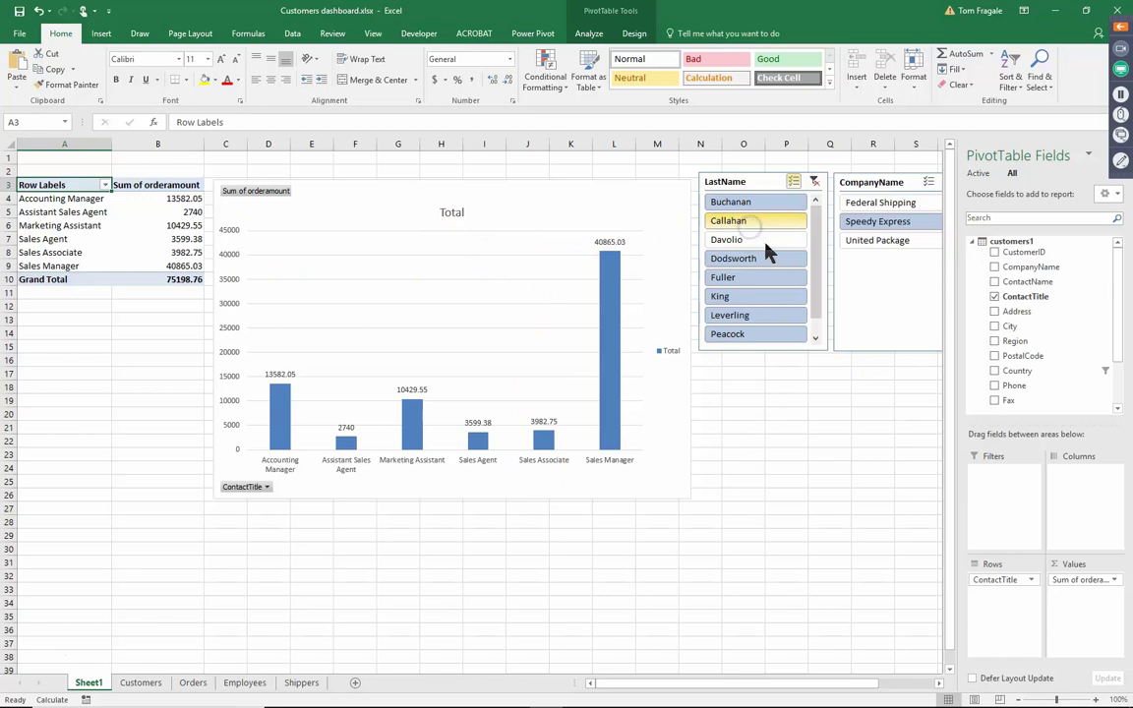
click(875, 221)
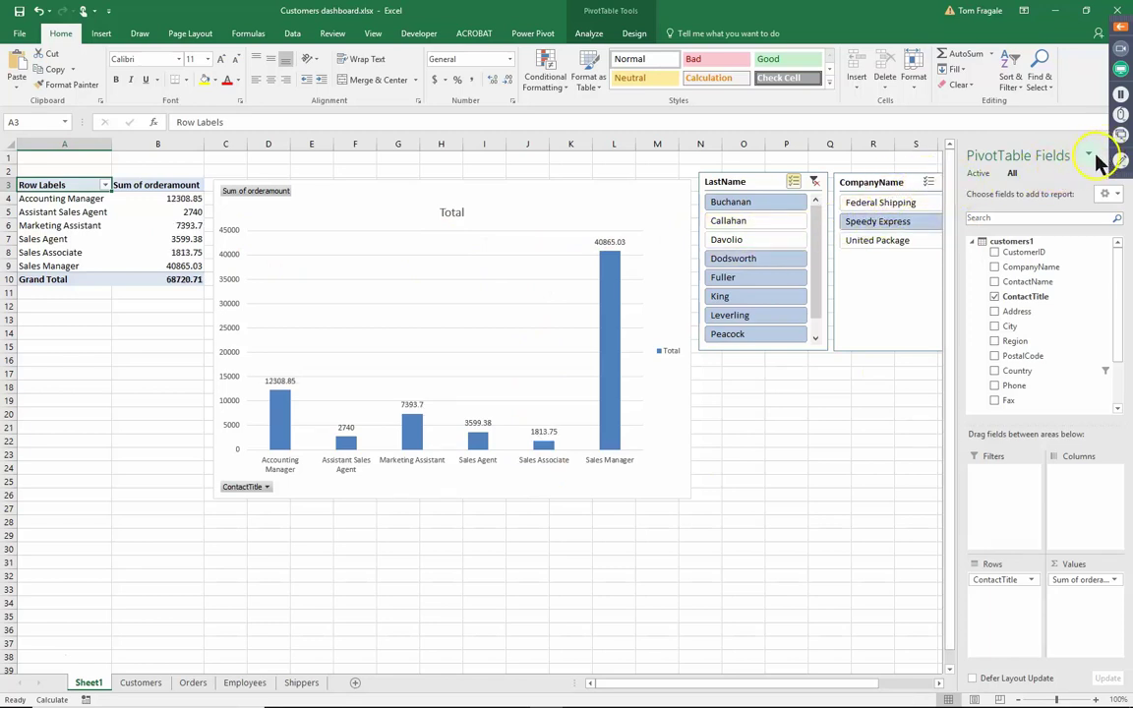
Move the Country slicer below the LastName slicer, and add Denmark and exclude Austria in it
click(865, 428)
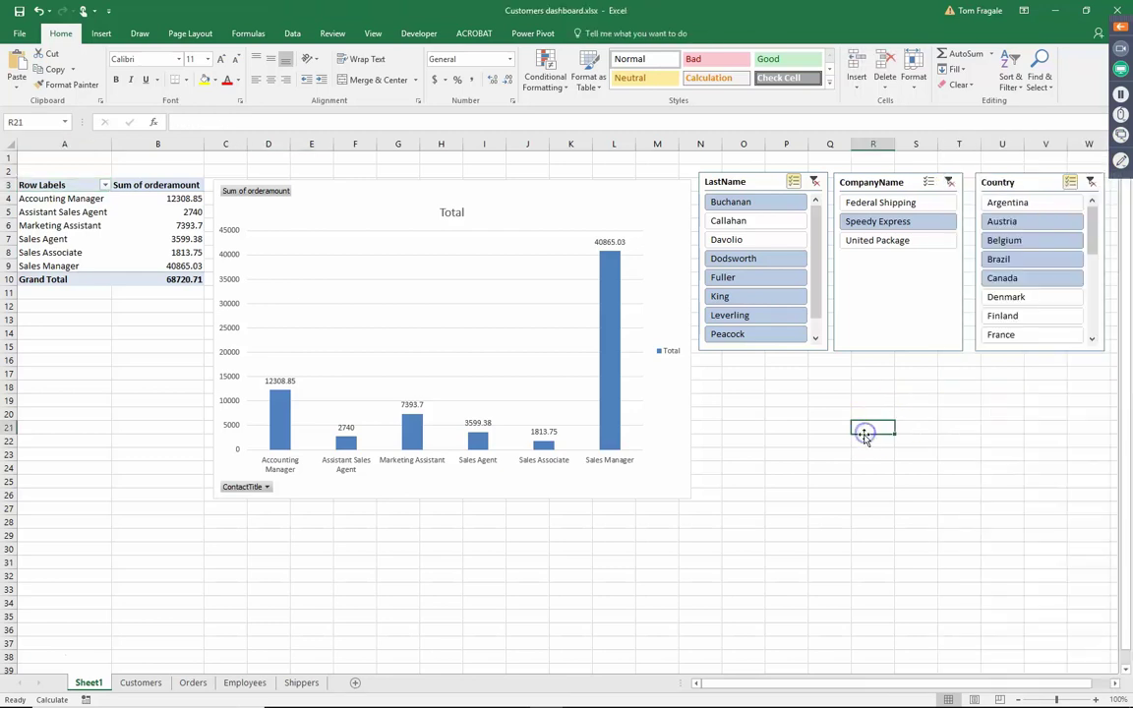
drag(1033, 181, 759, 370)
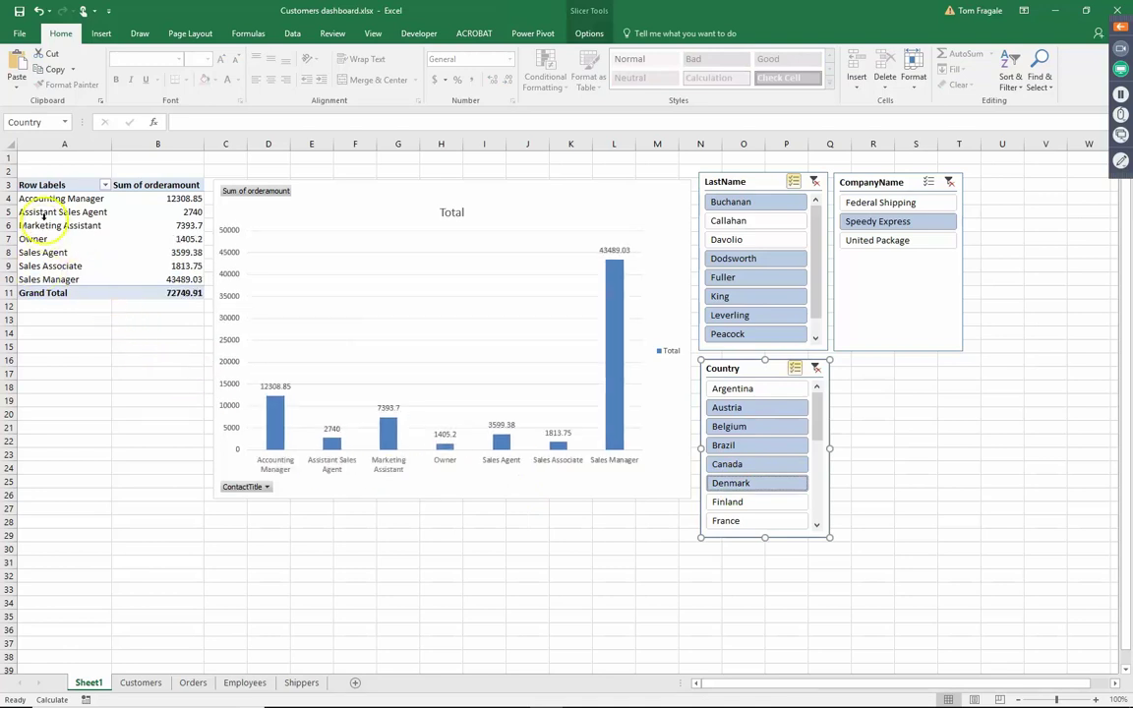
click(748, 409)
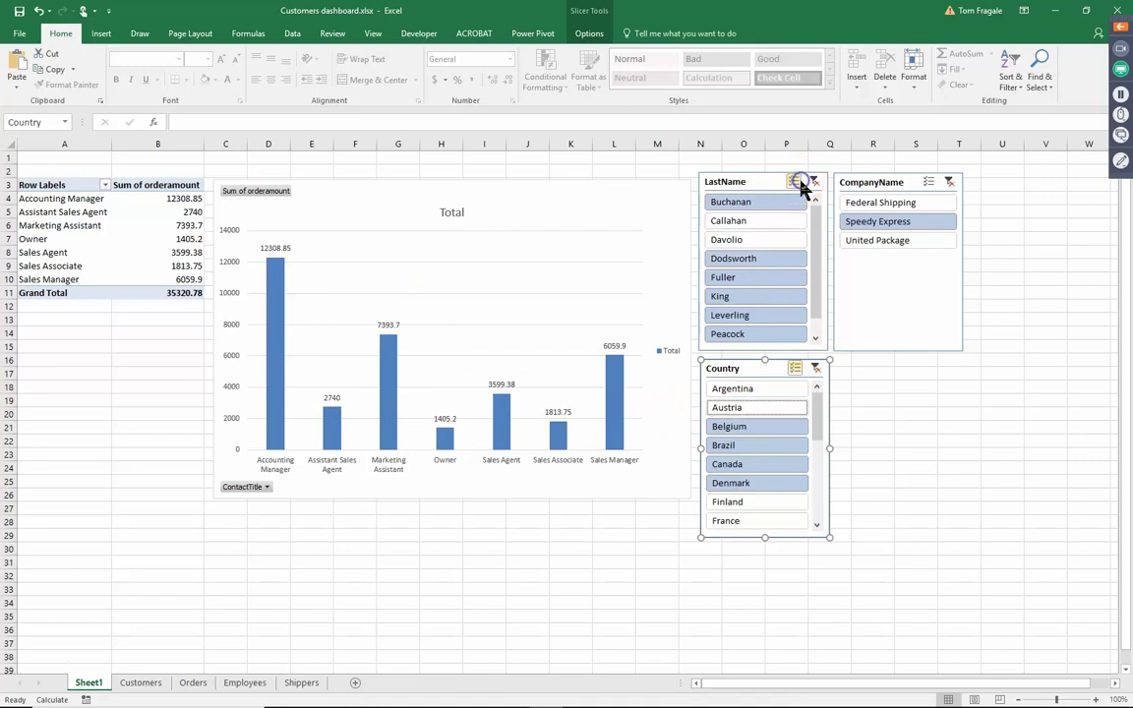
Add Federal Shipping and United Package to the CompanyName slicer's selection and clear the LastName and Country slicer filters
click(931, 183)
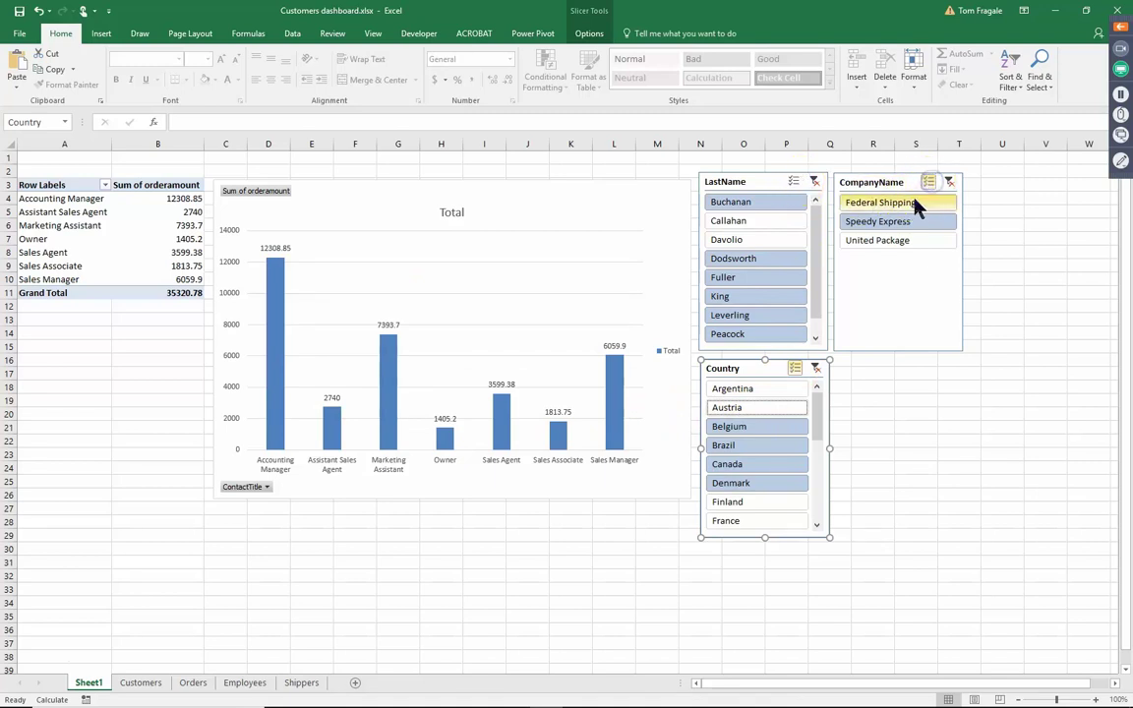
click(902, 241)
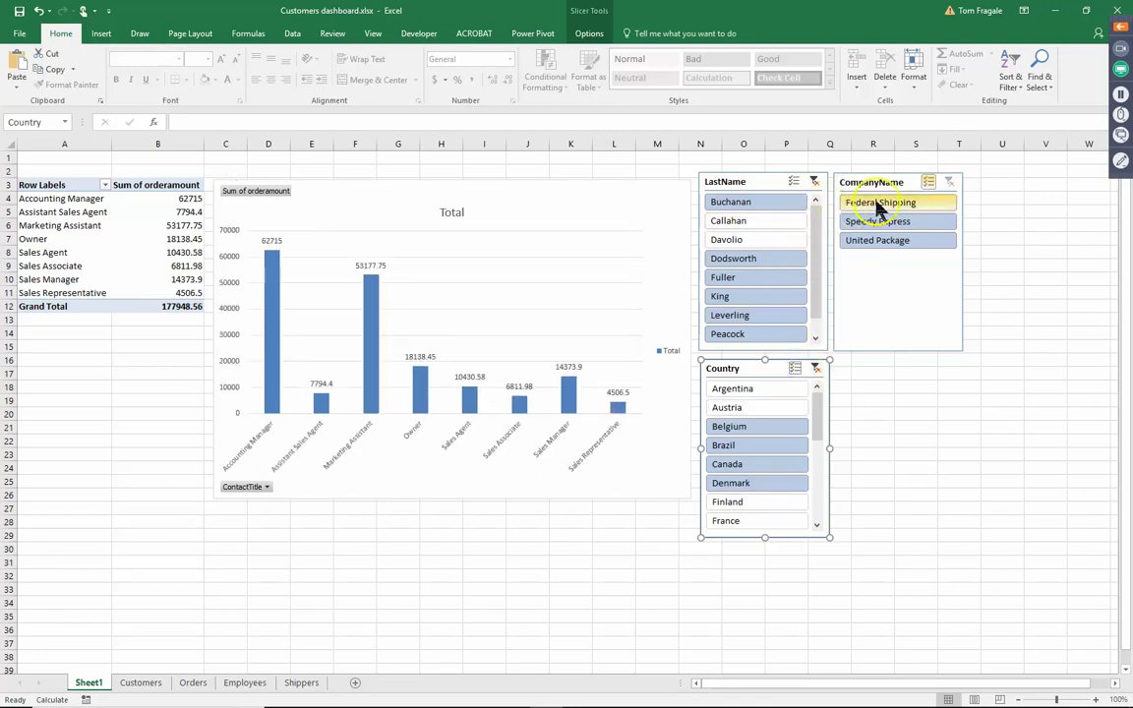
click(929, 184)
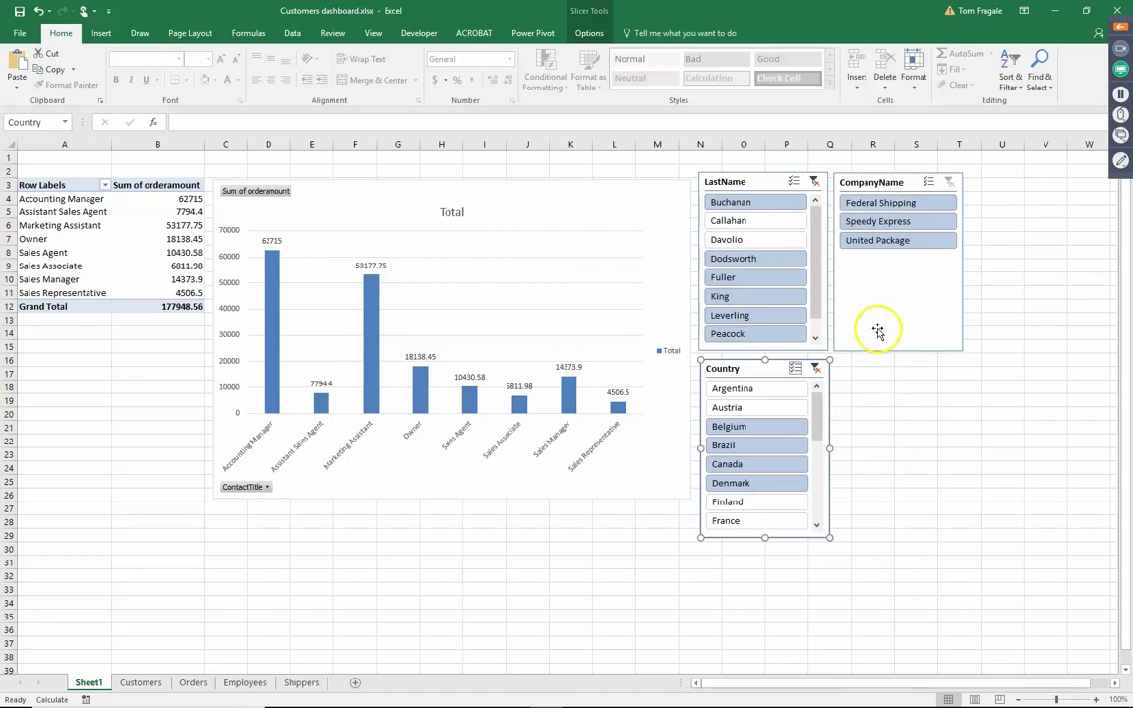
click(815, 184)
click(815, 371)
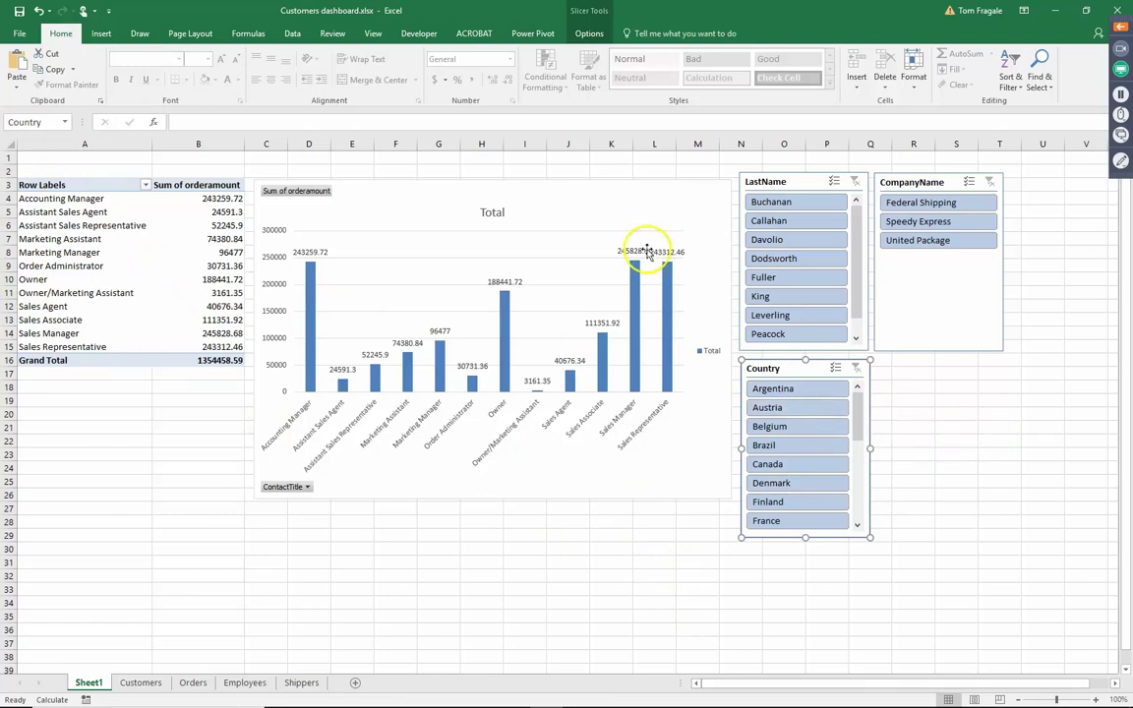
Look at the design and format options available for the PivotChart
click(638, 207)
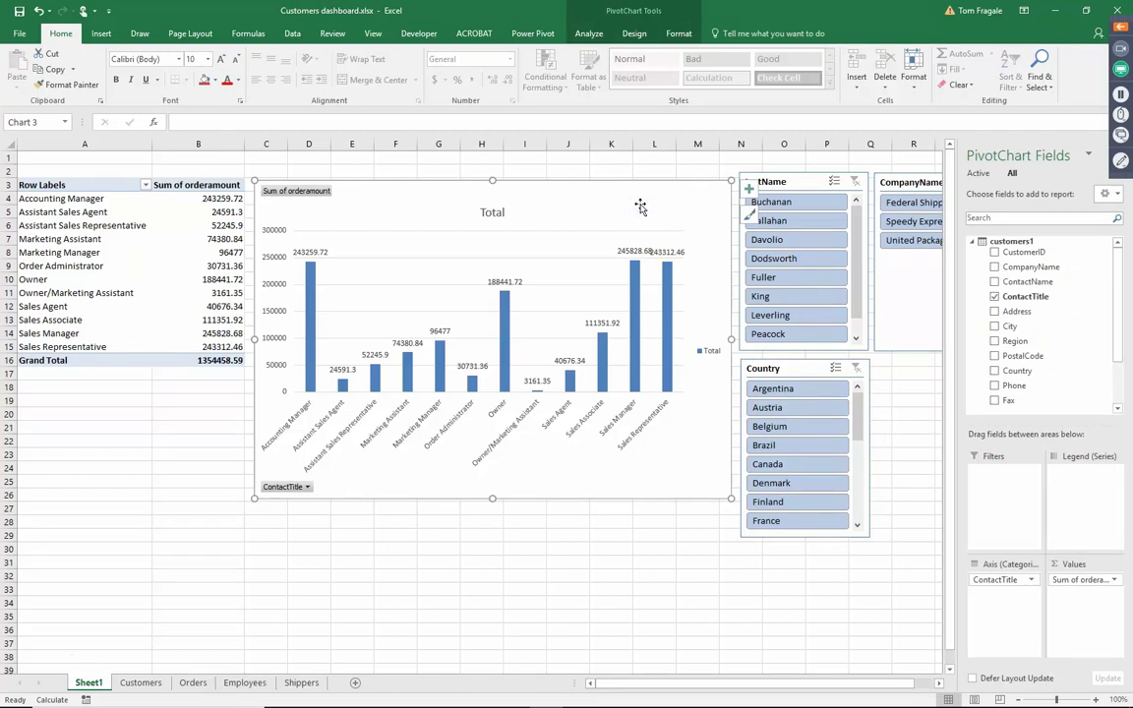
click(634, 34)
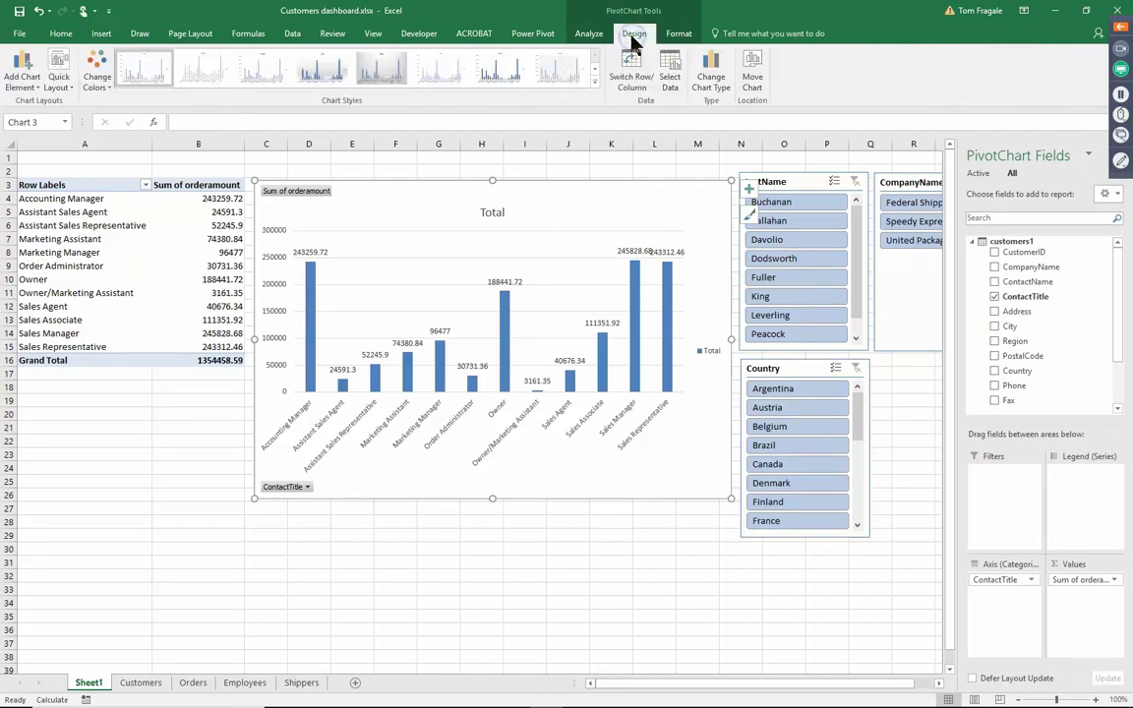
click(680, 34)
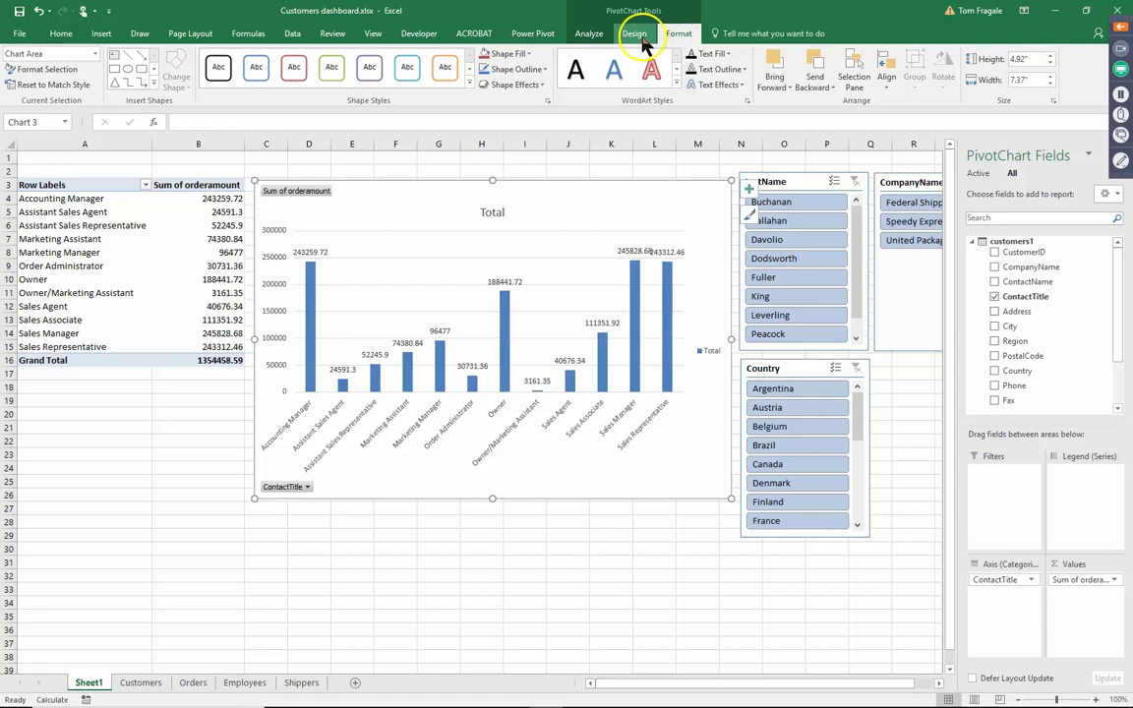